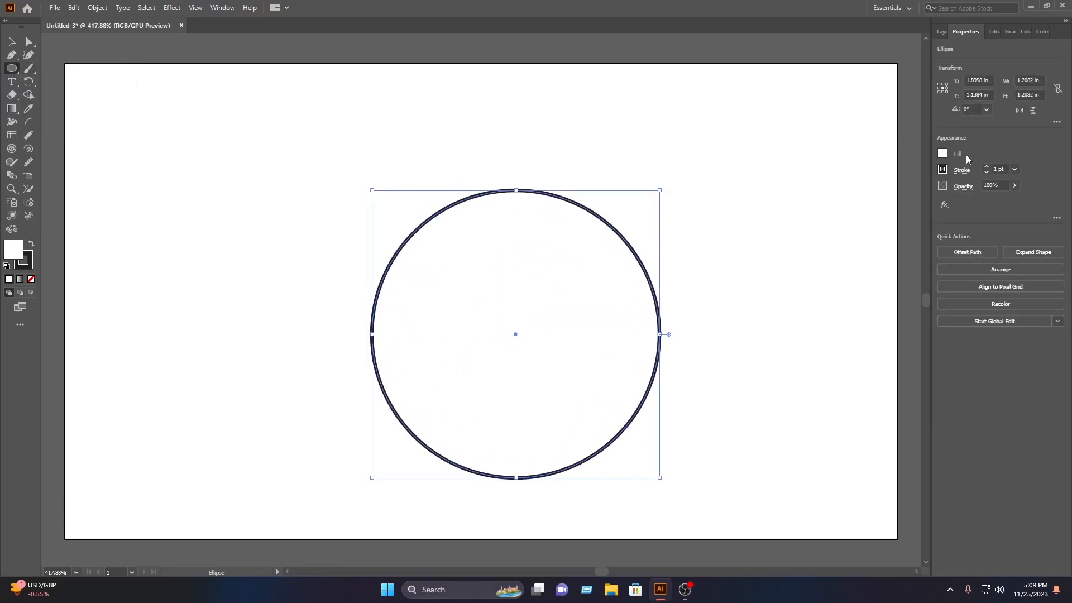
# Step: Fill the circle with blue 0018EF (R 0, G 24, B 239) and remove its stroke
pyautogui.click(943, 154)
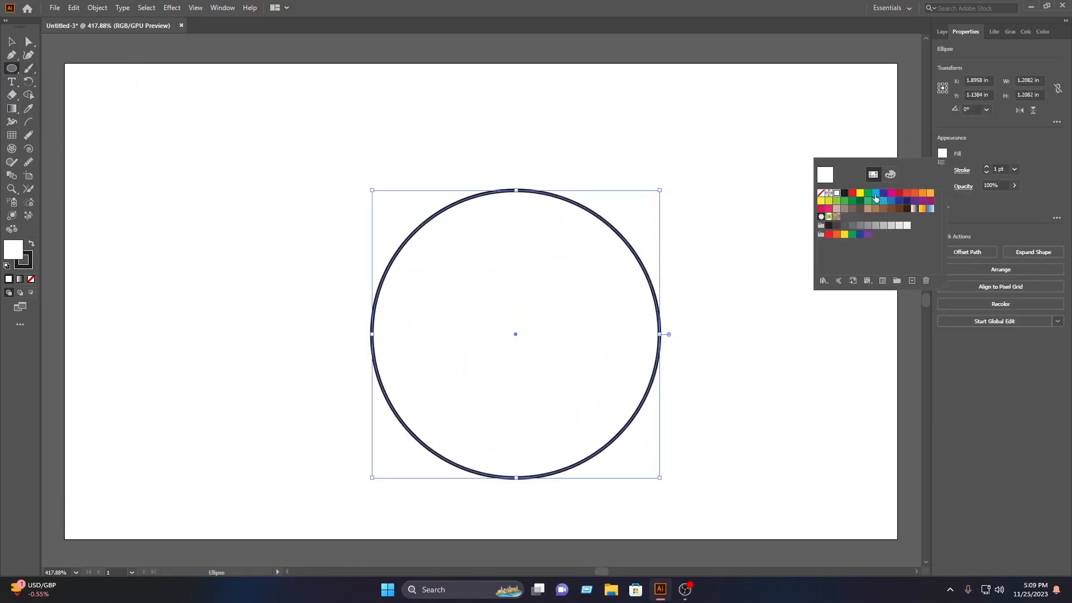
pyautogui.click(875, 195)
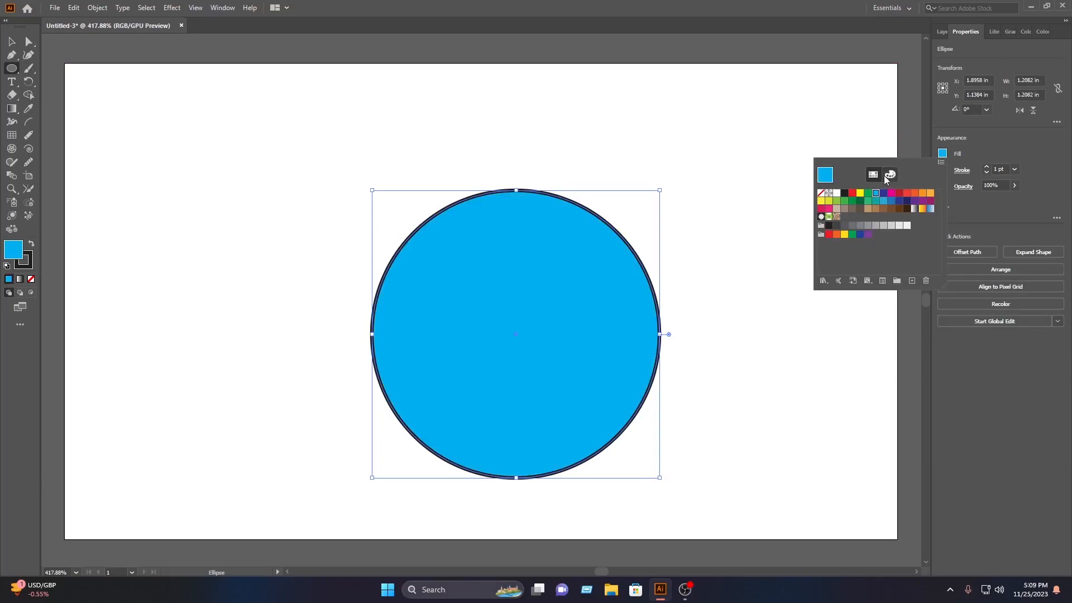
pyautogui.click(885, 176)
pyautogui.moveTo(878, 214); pyautogui.dragTo(858, 214)
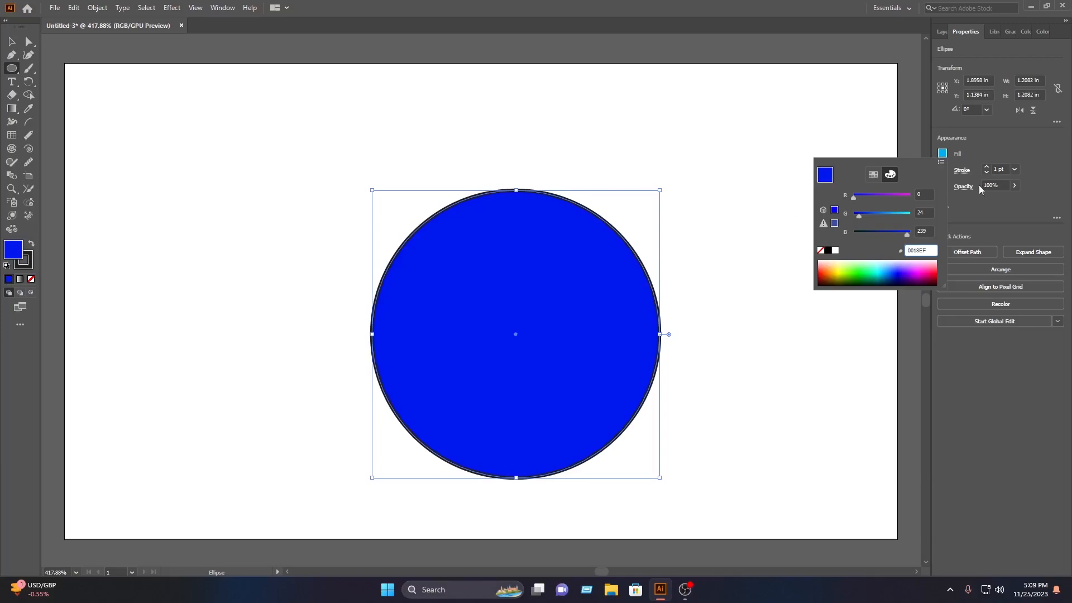
pyautogui.click(942, 170)
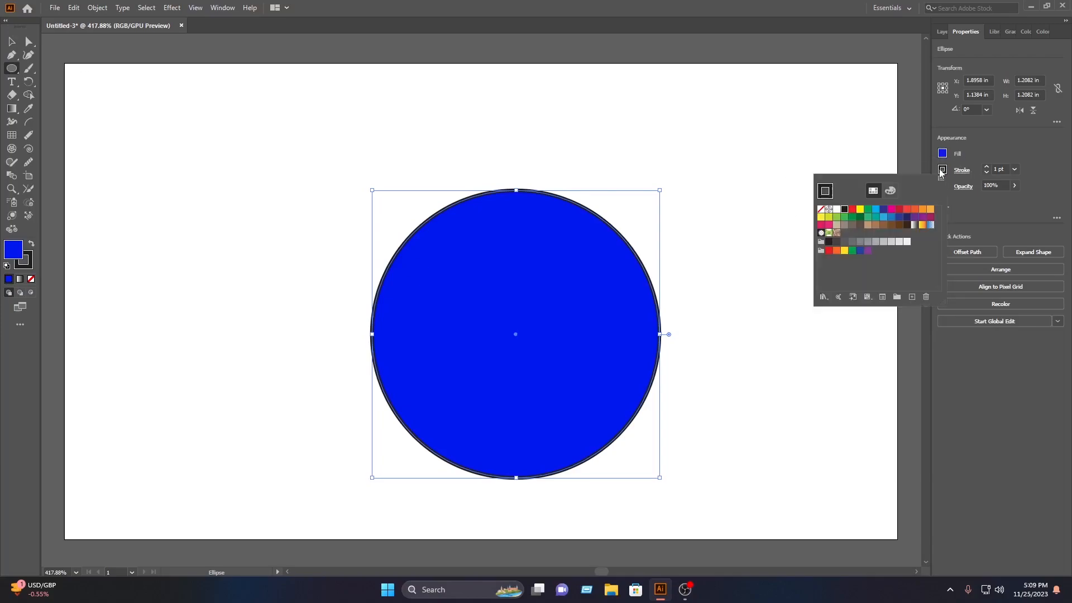
pyautogui.click(821, 210)
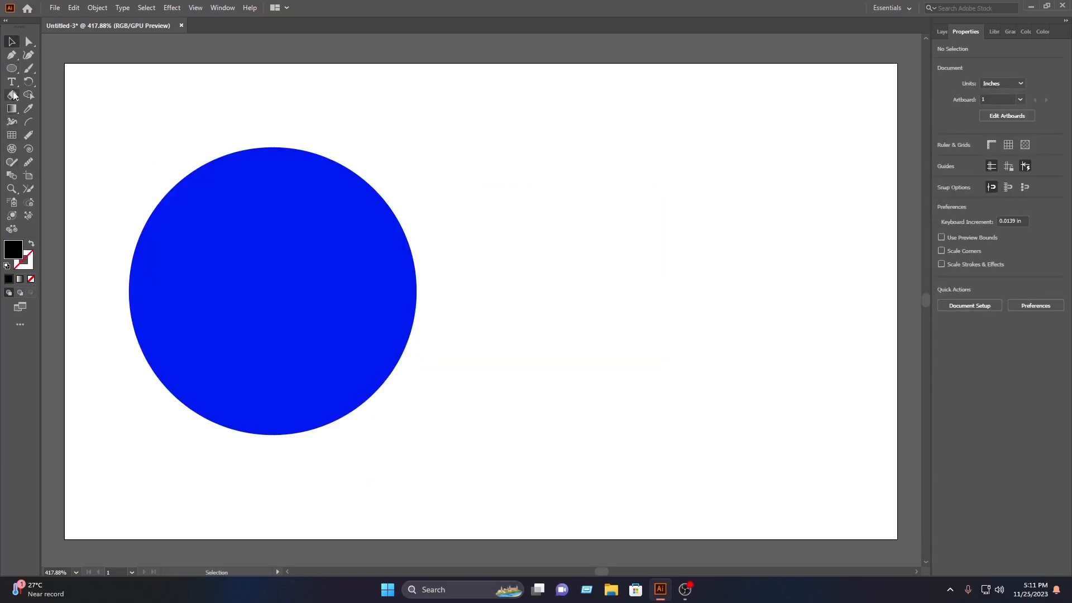
# Step: Draw a tall, narrow rectangle about 0.16 in wide and 1.19 in high beside the blue circle
pyautogui.moveTo(13, 73); pyautogui.dragTo(62, 68)
pyautogui.moveTo(544, 156); pyautogui.dragTo(581, 435)
pyautogui.click(15, 46)
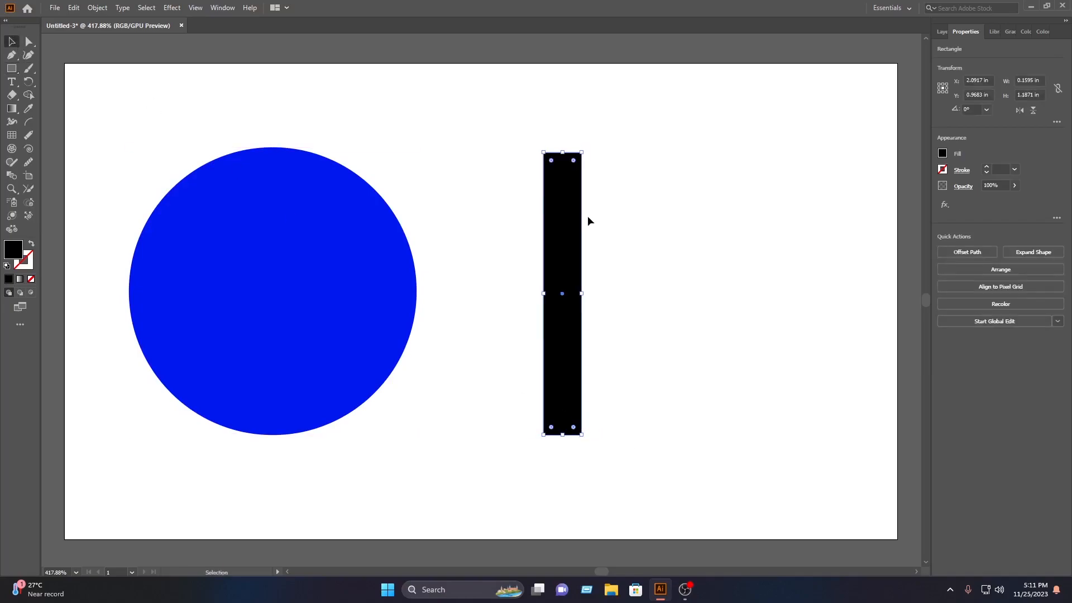
# Step: Remove the tall rectangle's fill and give it a black outline
pyautogui.click(942, 154)
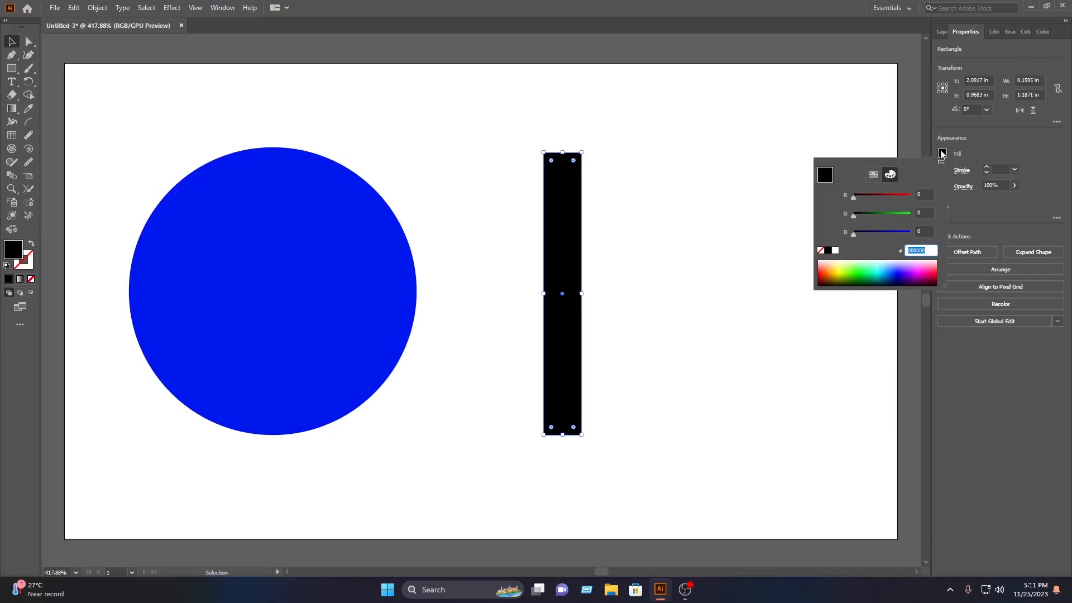
pyautogui.click(872, 174)
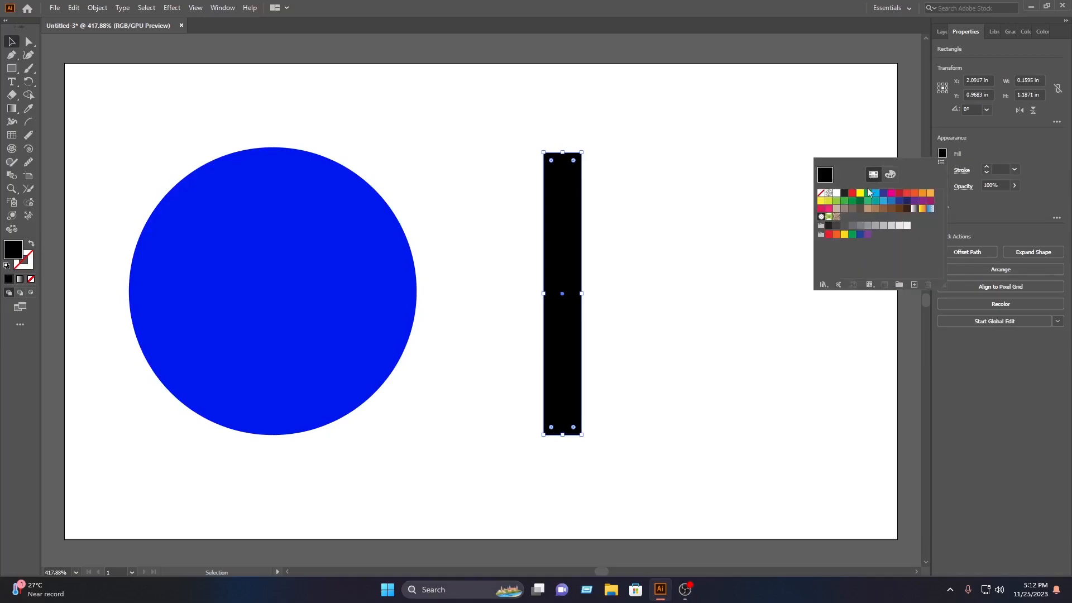
pyautogui.click(820, 193)
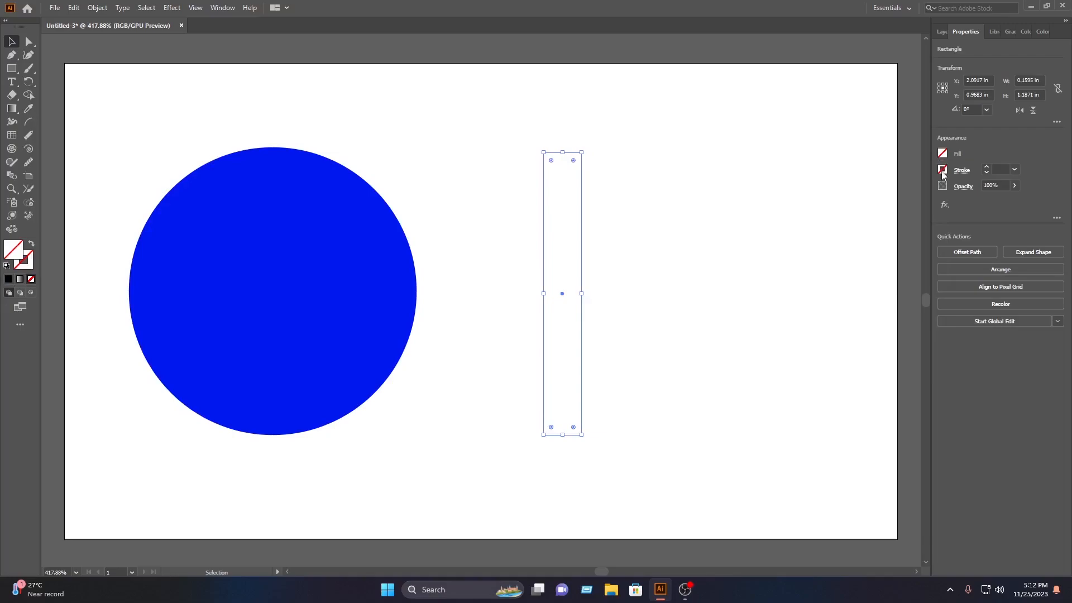
pyautogui.click(942, 170)
pyautogui.click(844, 210)
pyautogui.click(184, 106)
# Step: Draw a bar about 0.46 × 0.17 in from the tall rectangle's top-left corner and add a wider copy midway down as the crossbar
pyautogui.press('a')
pyautogui.click(12, 73)
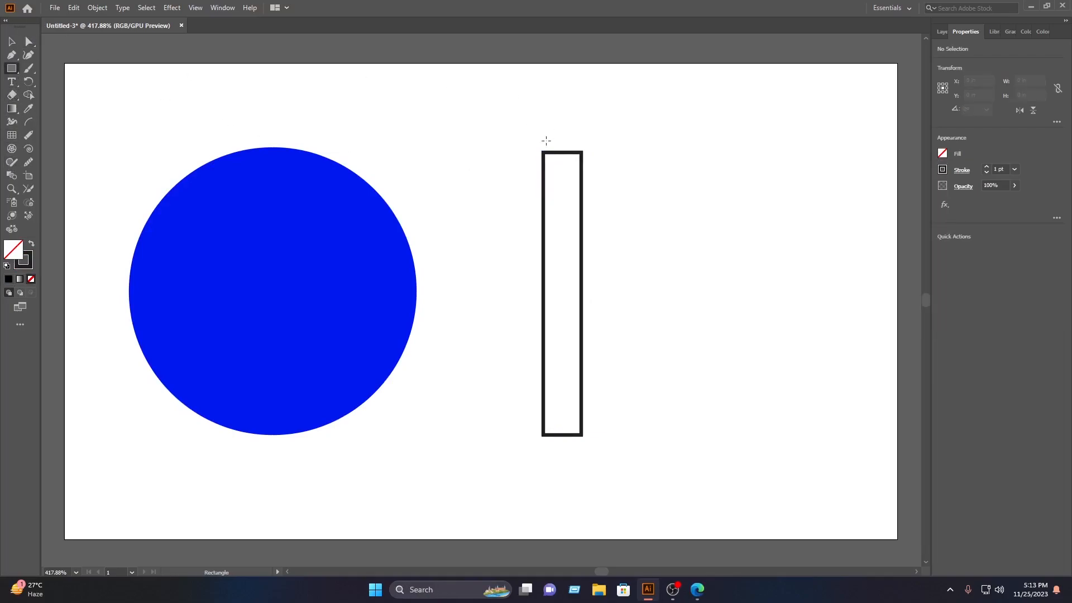
pyautogui.moveTo(543, 153); pyautogui.dragTo(652, 193)
pyautogui.press('v')
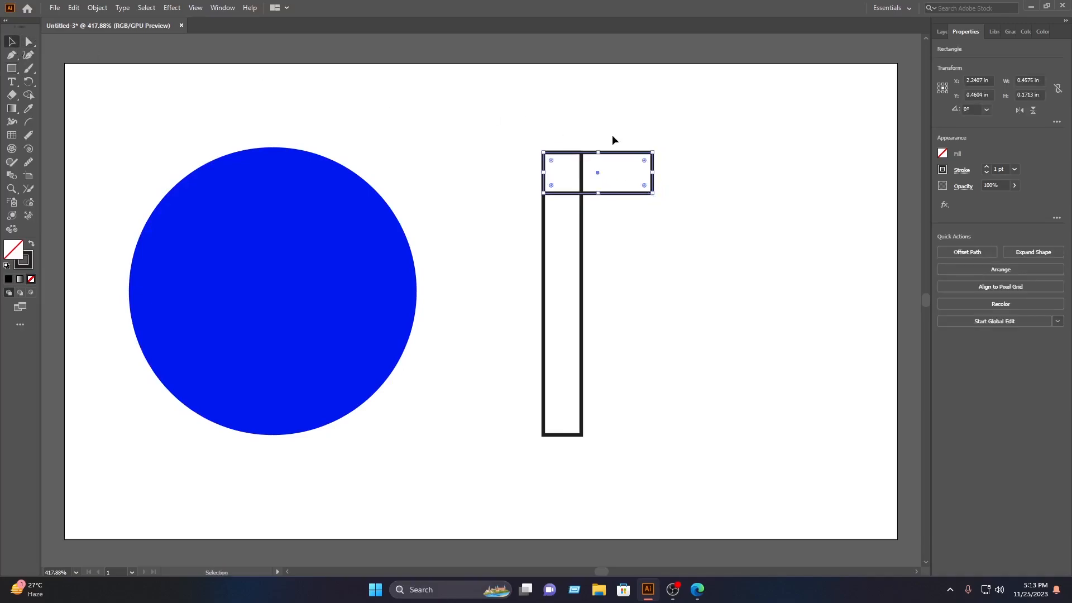
pyautogui.moveTo(614, 159); pyautogui.dragTo(652, 291)
# Step: Merge the three outlined rectangles into a single f shape with the Shape Builder
pyautogui.moveTo(692, 429); pyautogui.dragTo(519, 132)
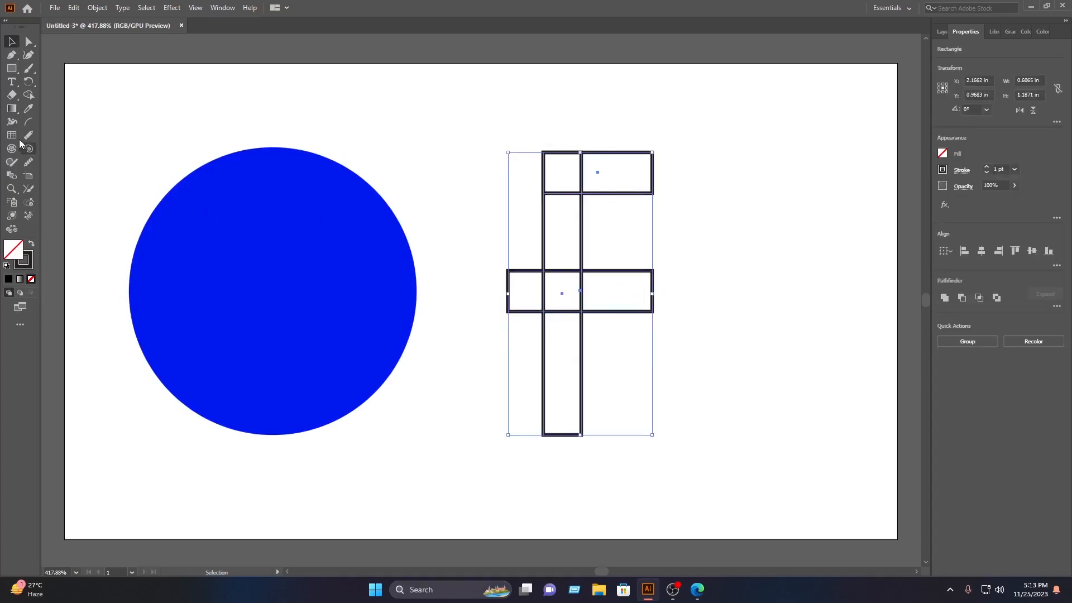
pyautogui.click(28, 95)
pyautogui.moveTo(660, 185)
pyautogui.mouseDown()
pyautogui.moveTo(586, 167)
pyautogui.moveTo(567, 208)
pyautogui.moveTo(564, 277)
pyautogui.moveTo(533, 288)
pyautogui.moveTo(591, 291)
pyautogui.moveTo(567, 318)
pyautogui.mouseUp()
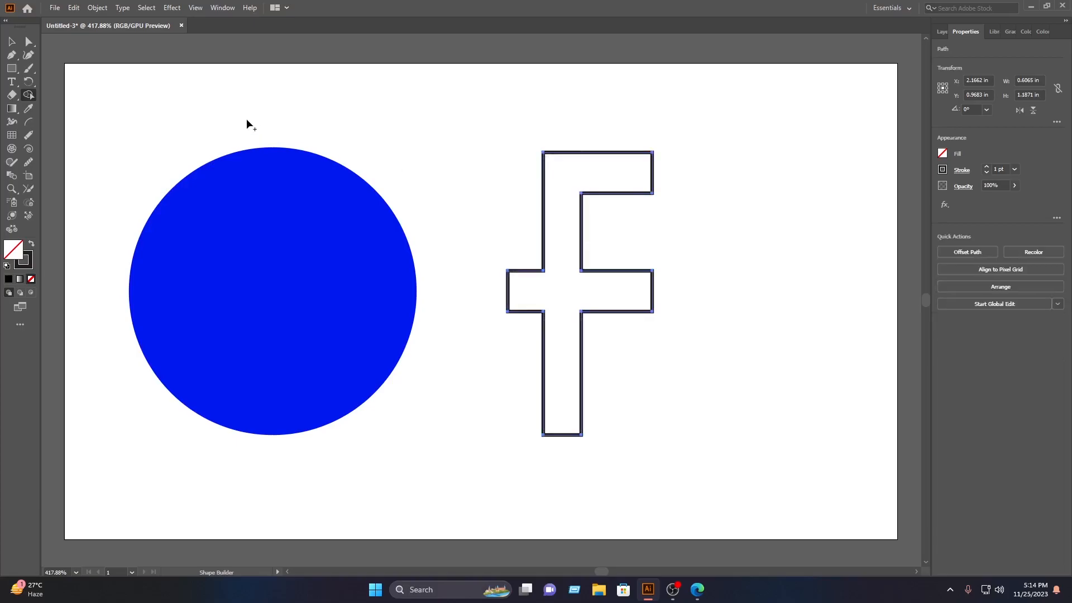
# Step: Round the f's outer top-left corner and the inner corner beneath its top arm
pyautogui.press('a')
pyautogui.click(537, 147)
pyautogui.moveTo(561, 169); pyautogui.dragTo(600, 213)
pyautogui.click(583, 198)
pyautogui.click(11, 42)
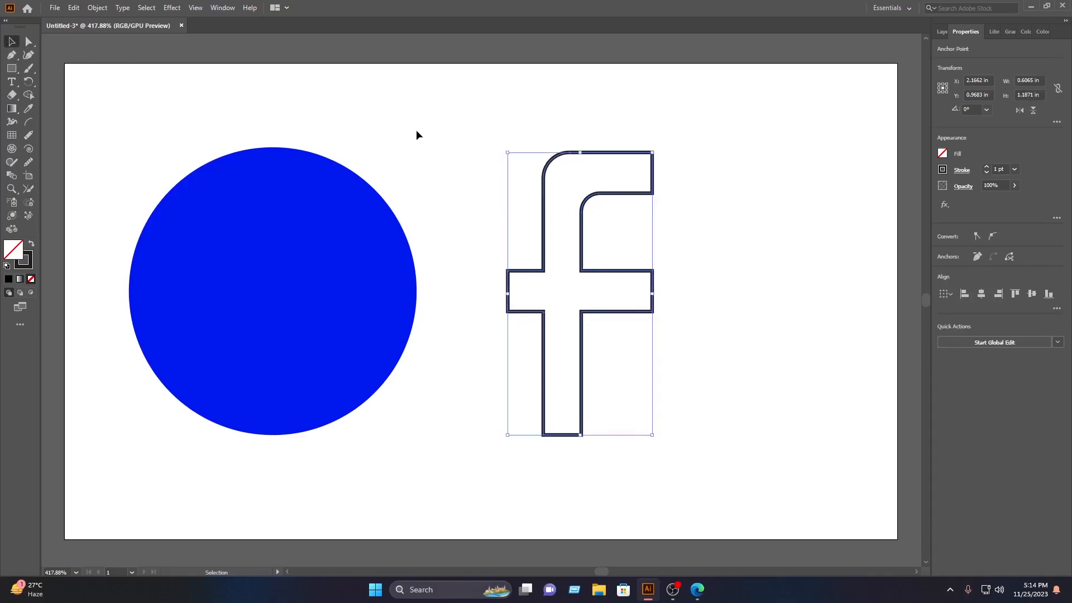
pyautogui.click(457, 138)
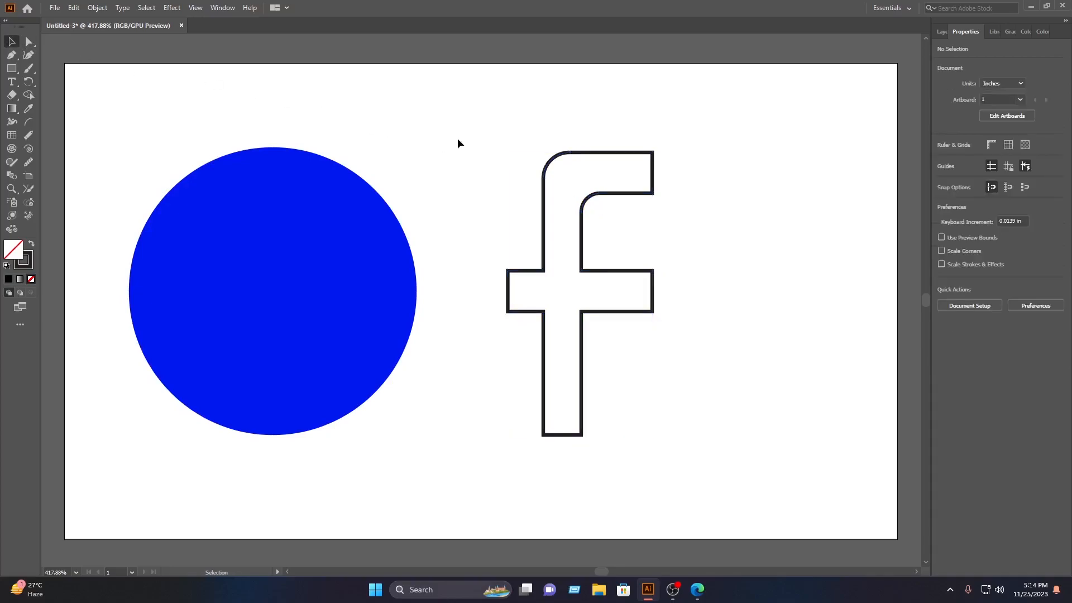
# Step: Slant the crossbar's right end by moving its lower anchor point inward
pyautogui.click(29, 42)
pyautogui.moveTo(641, 307)
pyautogui.mouseDown()
pyautogui.moveTo(662, 318)
pyautogui.moveTo(639, 312)
pyautogui.mouseUp()
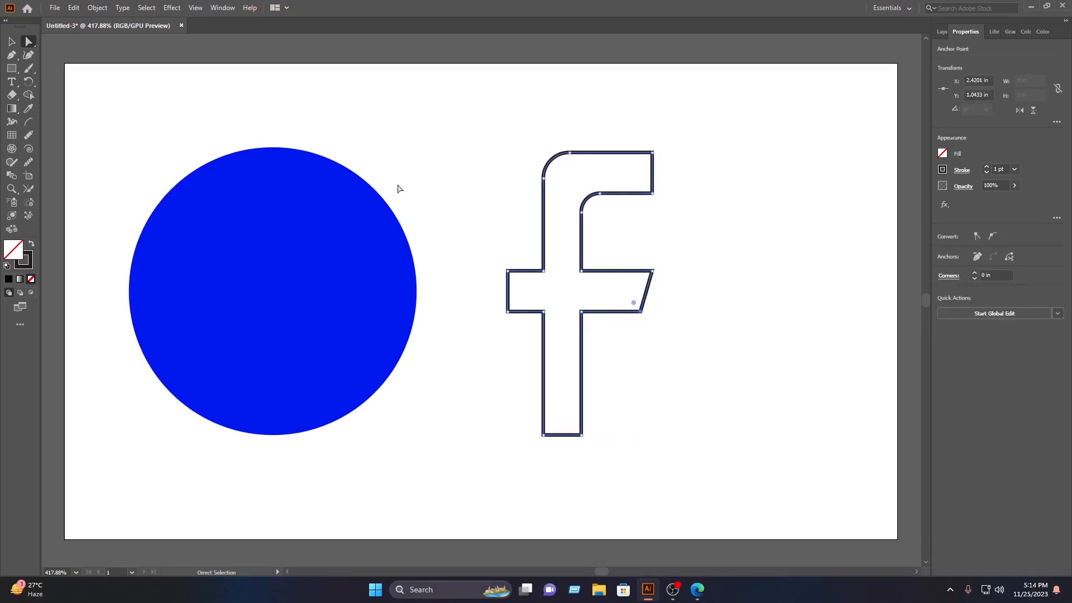
pyautogui.click(12, 42)
# Step: Shorten the f's top arm and crossbar by moving their right-end anchor points inward
pyautogui.moveTo(672, 386); pyautogui.dragTo(615, 141)
pyautogui.press('a')
pyautogui.click(654, 177)
pyautogui.moveTo(654, 177); pyautogui.dragTo(637, 173)
pyautogui.click(728, 188)
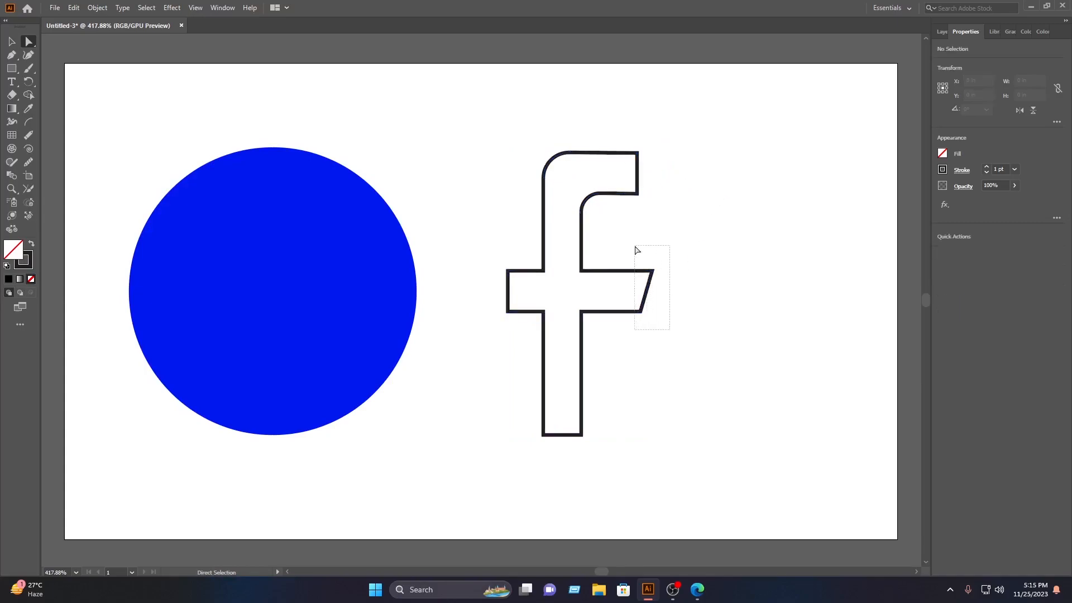
pyautogui.click(646, 286)
pyautogui.moveTo(646, 287); pyautogui.dragTo(635, 290)
pyautogui.click(702, 291)
# Step: Move the whole f outline onto the blue circle, with its stem extending past the lower edge
pyautogui.moveTo(636, 463); pyautogui.dragTo(591, 173)
pyautogui.click(673, 453)
pyautogui.moveTo(673, 452); pyautogui.dragTo(542, 113)
pyautogui.press('v')
pyautogui.moveTo(582, 219); pyautogui.dragTo(301, 250)
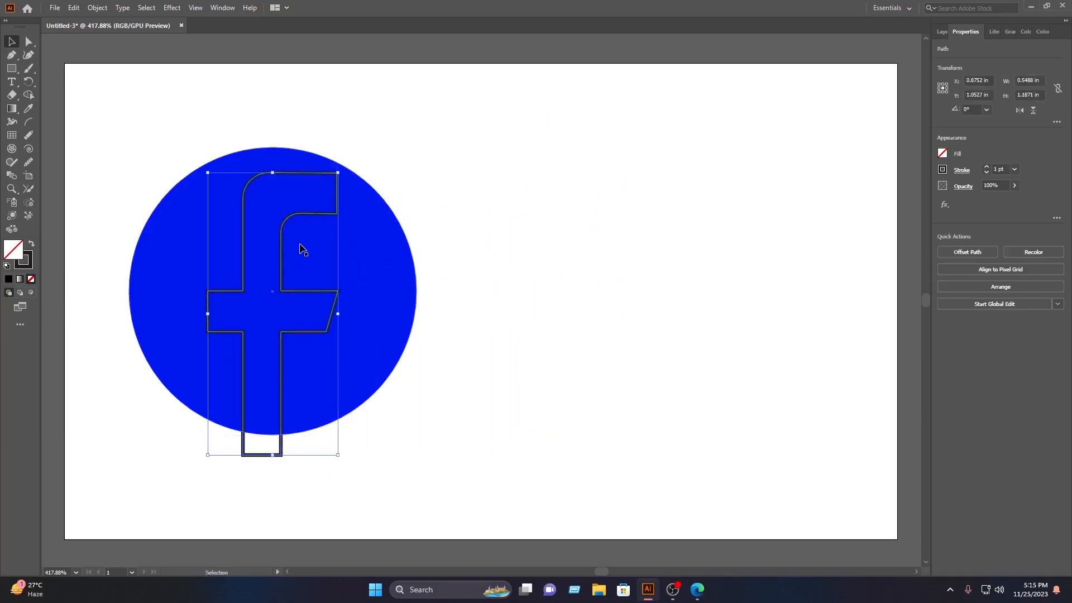
# Step: Fill the f with white and remove its stroke
pyautogui.click(942, 154)
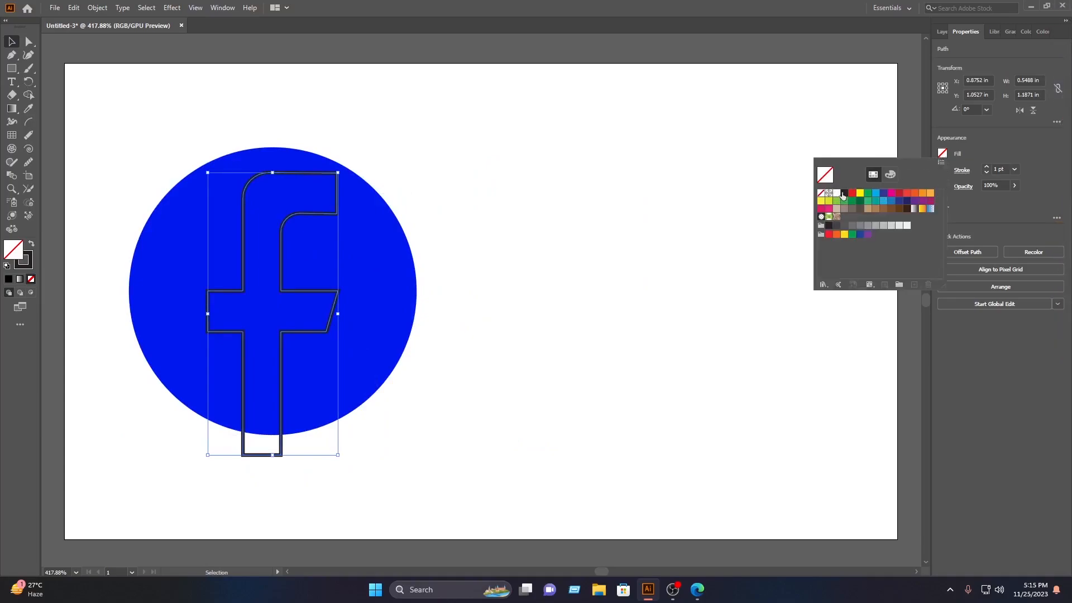
pyautogui.click(836, 193)
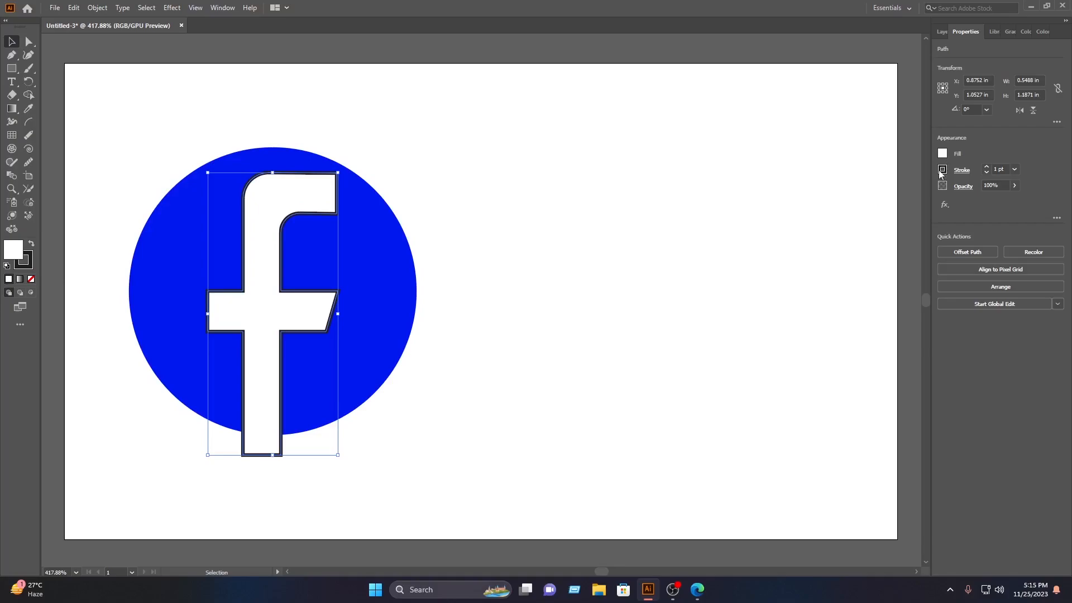
pyautogui.click(942, 170)
pyautogui.click(820, 209)
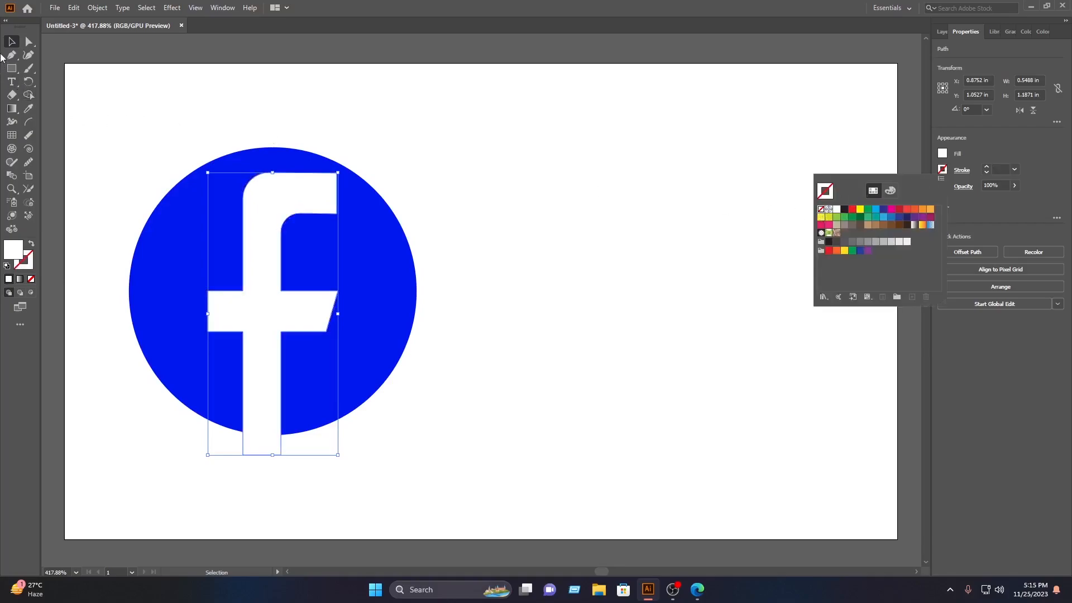
pyautogui.click(495, 112)
# Step: Scale the f down and centre it horizontally in the circle, and move the whole logo toward the artboard's middle
pyautogui.moveTo(292, 182); pyautogui.dragTo(276, 193)
pyautogui.click(433, 169)
pyautogui.moveTo(239, 277); pyautogui.dragTo(251, 278)
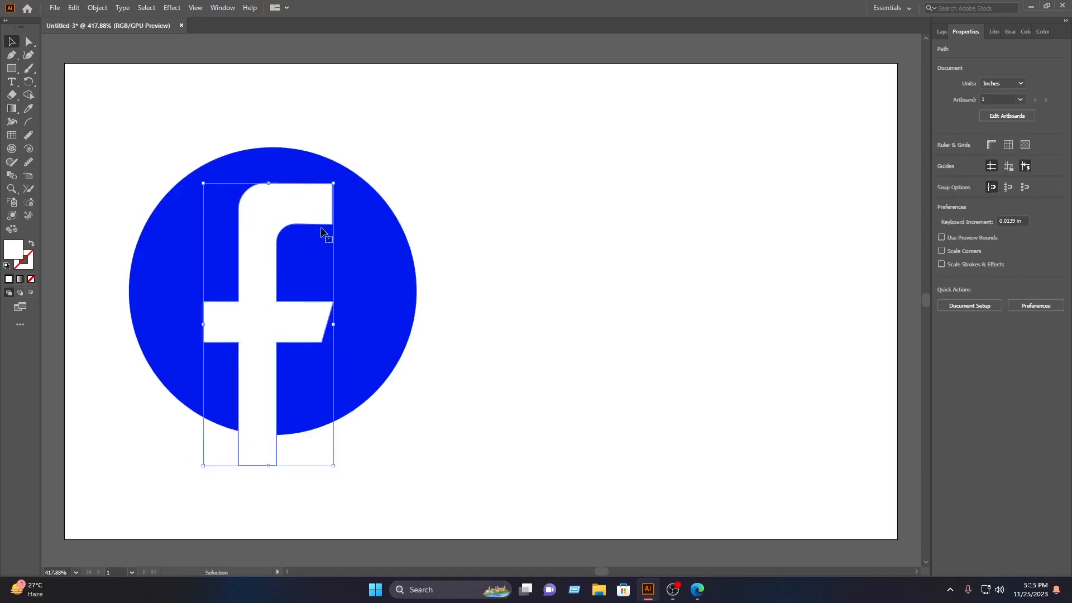
pyautogui.moveTo(332, 180); pyautogui.dragTo(318, 214)
pyautogui.moveTo(282, 244); pyautogui.dragTo(294, 216)
pyautogui.click(508, 402)
pyautogui.moveTo(481, 441); pyautogui.dragTo(186, 116)
pyautogui.moveTo(229, 229); pyautogui.dragTo(476, 231)
# Step: Try nudging the white f slightly to the left within the circle
pyautogui.click(524, 327)
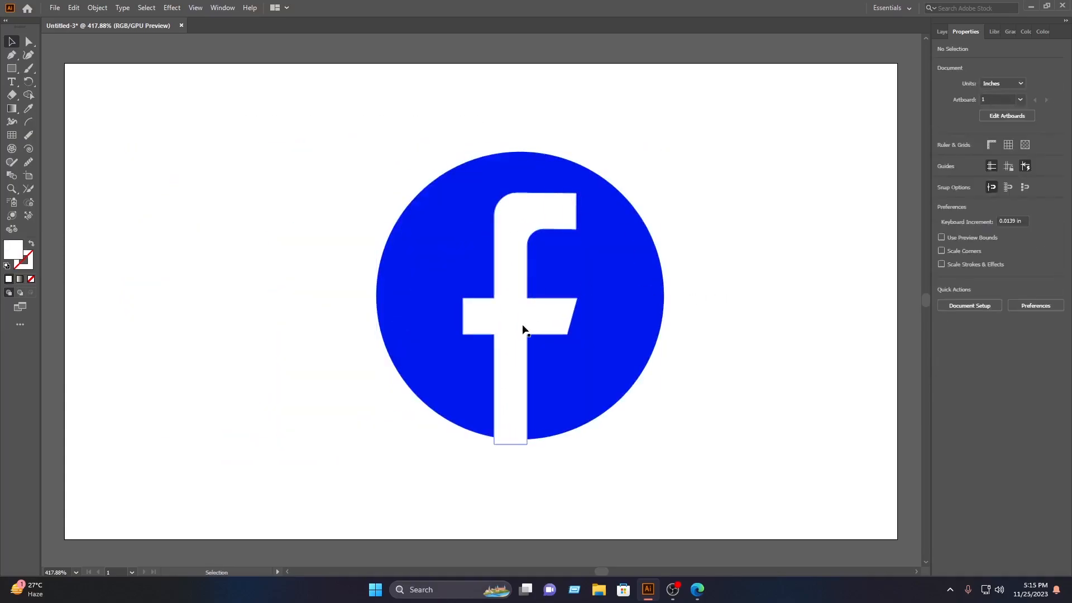
pyautogui.press('Left')
pyautogui.press('Left')
pyautogui.click(774, 299)
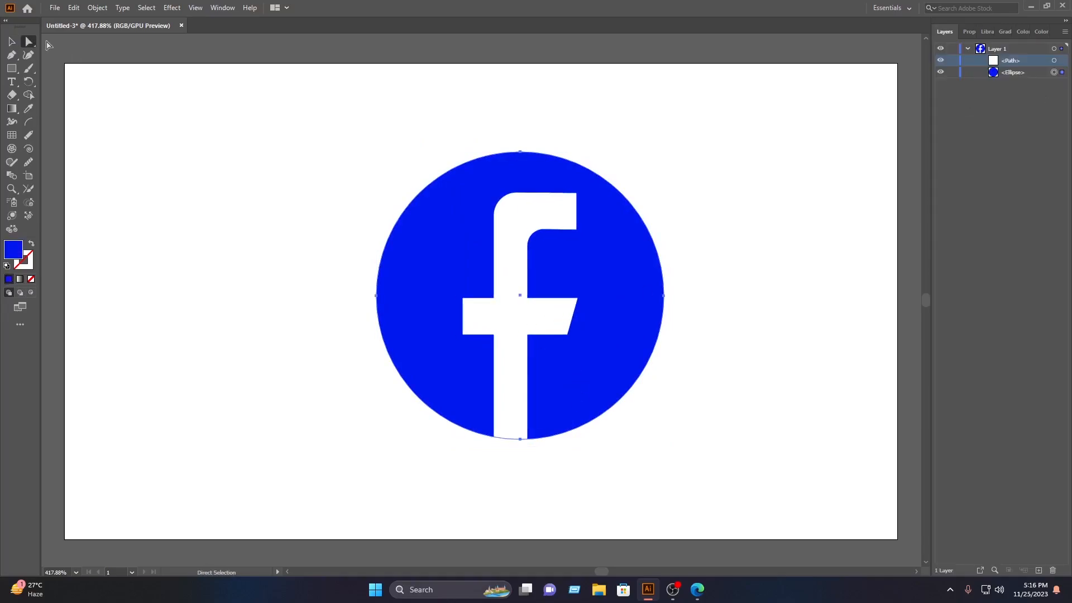
# Step: Move the circle and f together to the left and slightly up on the artboard
pyautogui.click(11, 41)
pyautogui.click(611, 171)
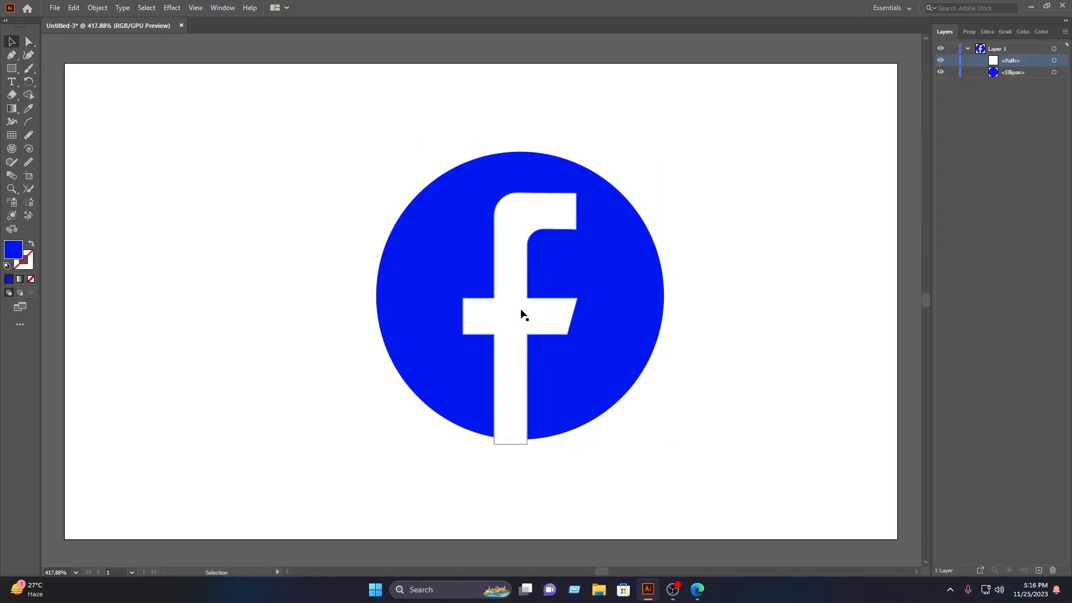
pyautogui.moveTo(725, 418); pyautogui.dragTo(415, 167)
pyautogui.moveTo(466, 218); pyautogui.dragTo(402, 212)
pyautogui.click(692, 227)
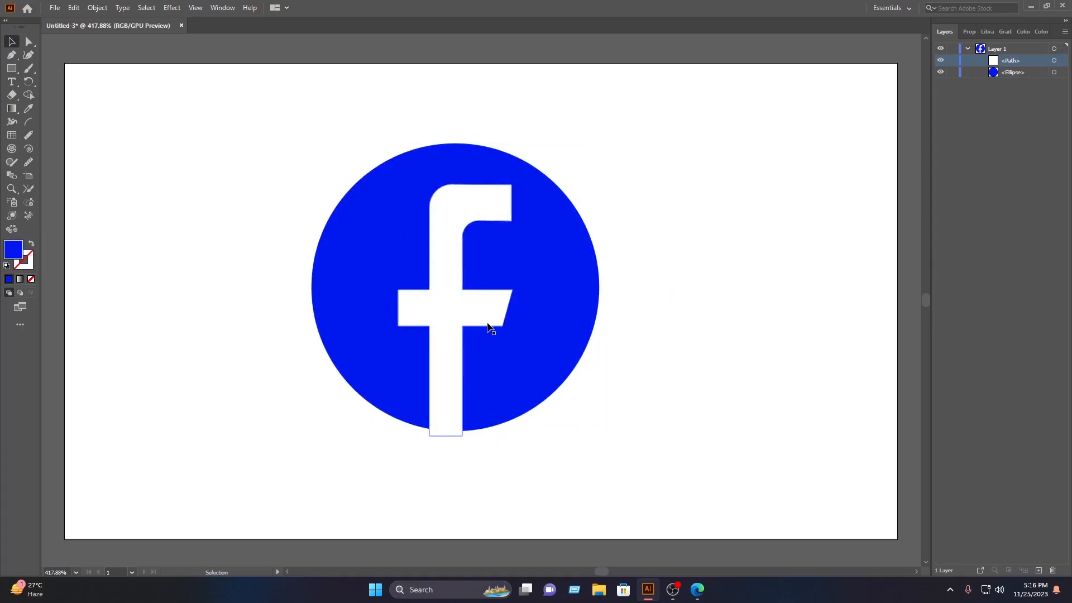
# Step: Remove the part of the stem below the circle with the Shape Builder and shift the logo slightly to the right
pyautogui.moveTo(671, 536); pyautogui.dragTo(317, 149)
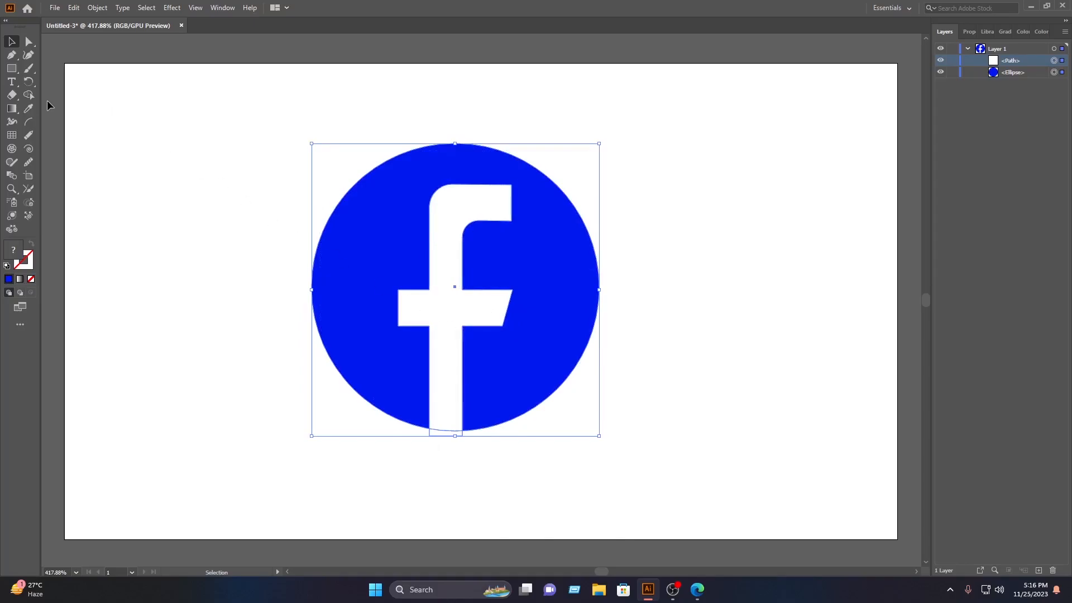
pyautogui.hotkey('shift', 'm')
pyautogui.click(444, 433)
pyautogui.click(11, 42)
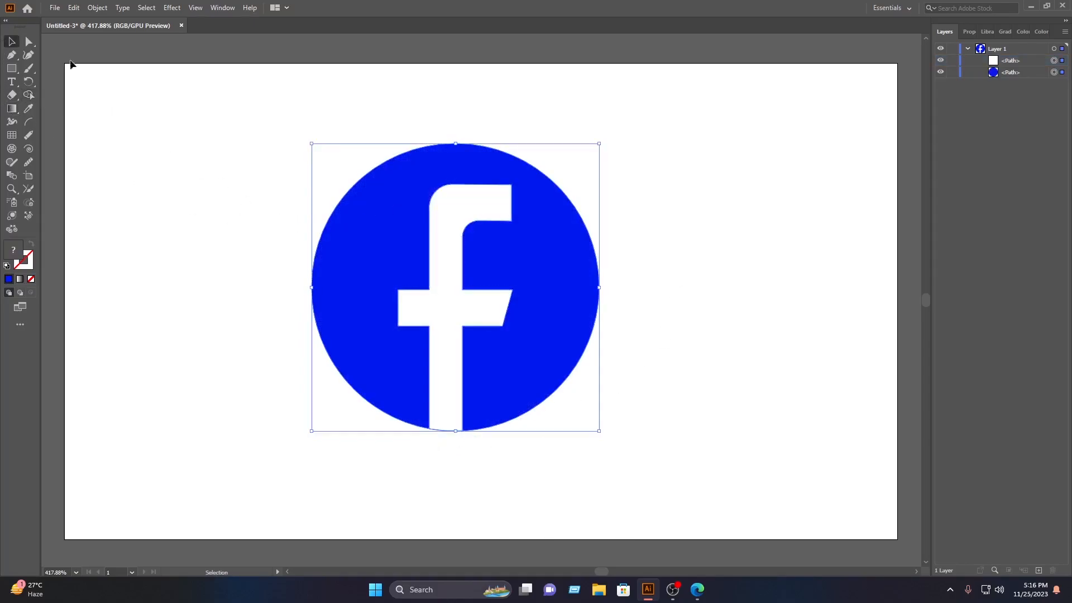
pyautogui.moveTo(693, 417); pyautogui.dragTo(400, 216)
pyautogui.click(778, 199)
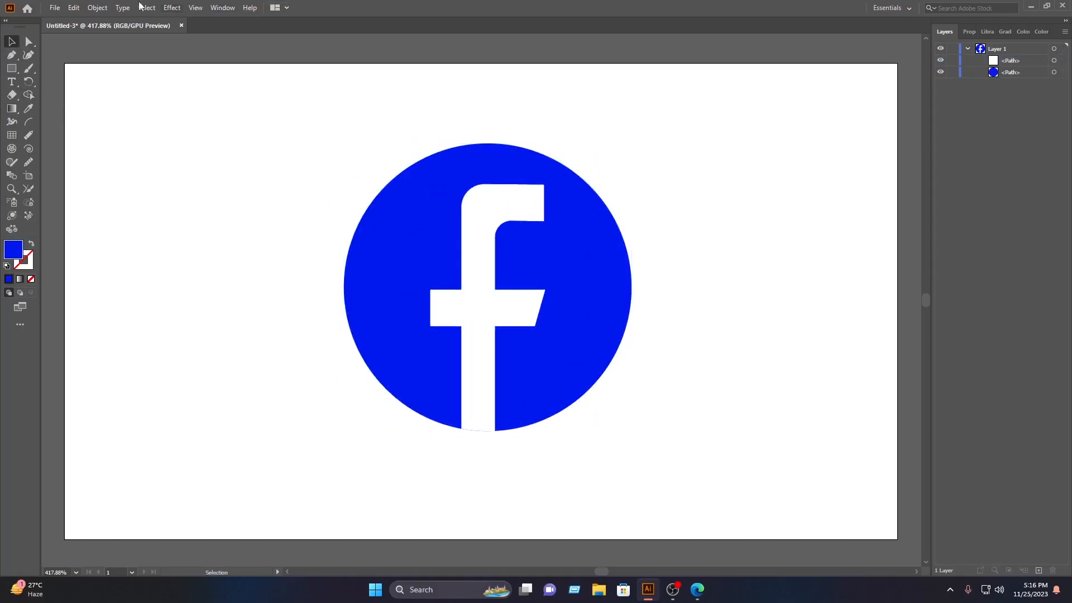
# Step: Export the logo artwork to the Desktop as a PNG file named facebook
pyautogui.click(64, 8)
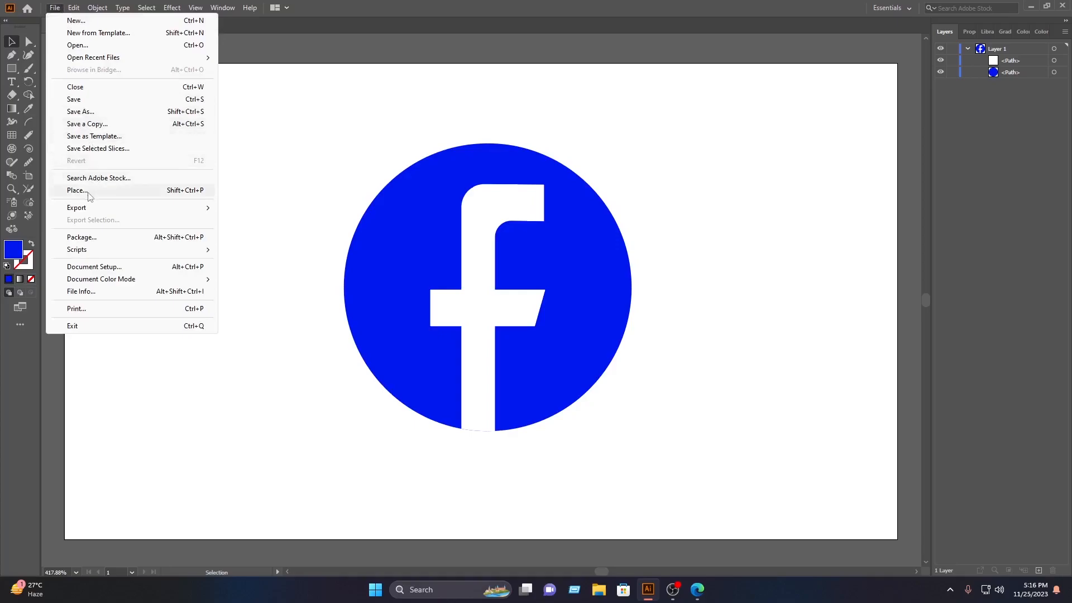
pyautogui.moveTo(85, 211)
pyautogui.click(275, 220)
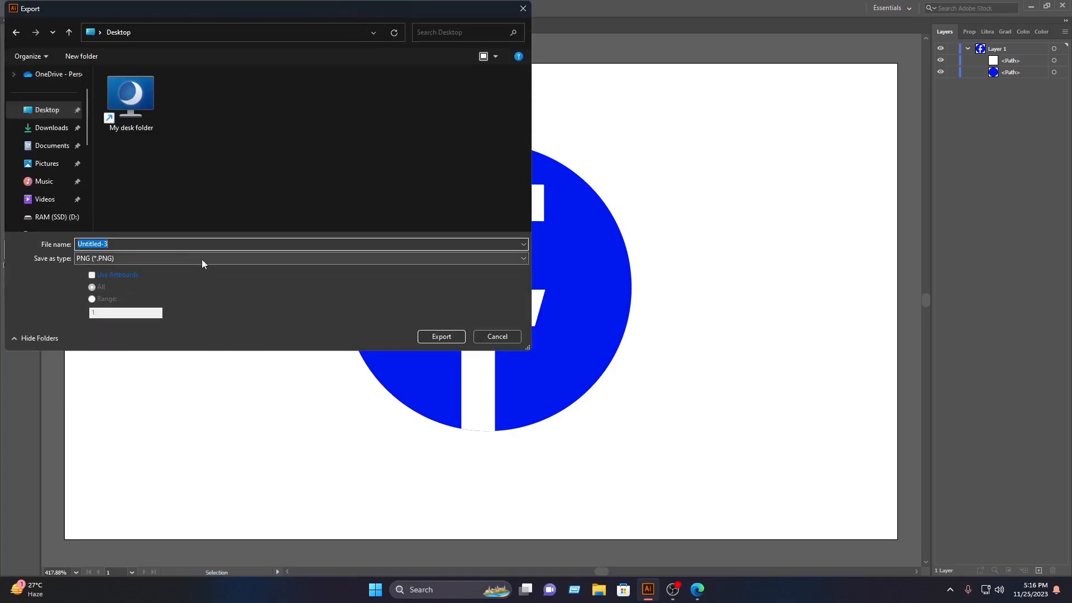
pyautogui.write('facebook')
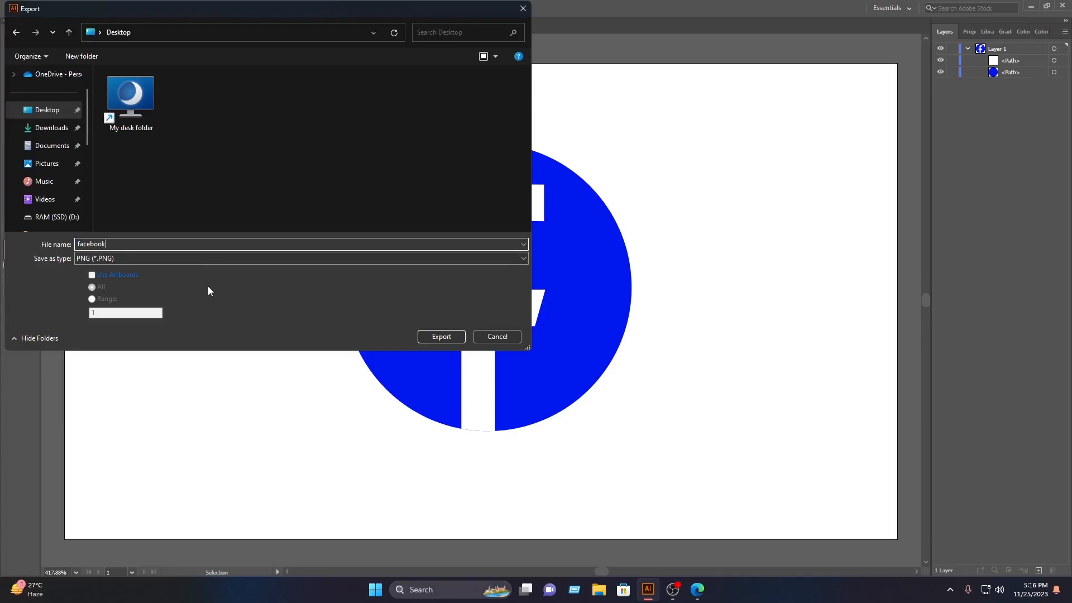
pyautogui.click(176, 259)
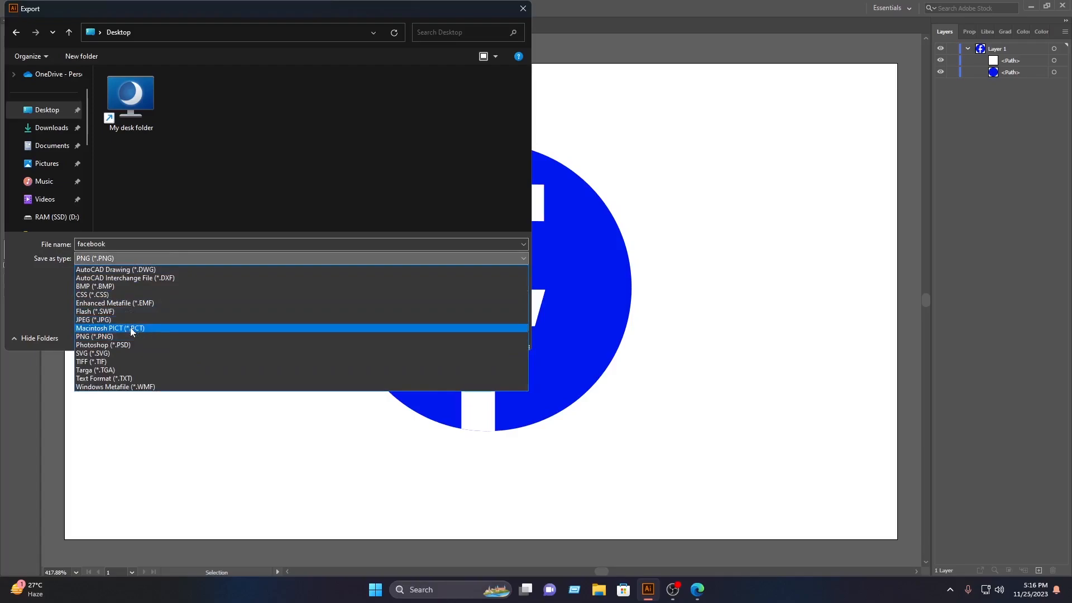
pyautogui.click(116, 337)
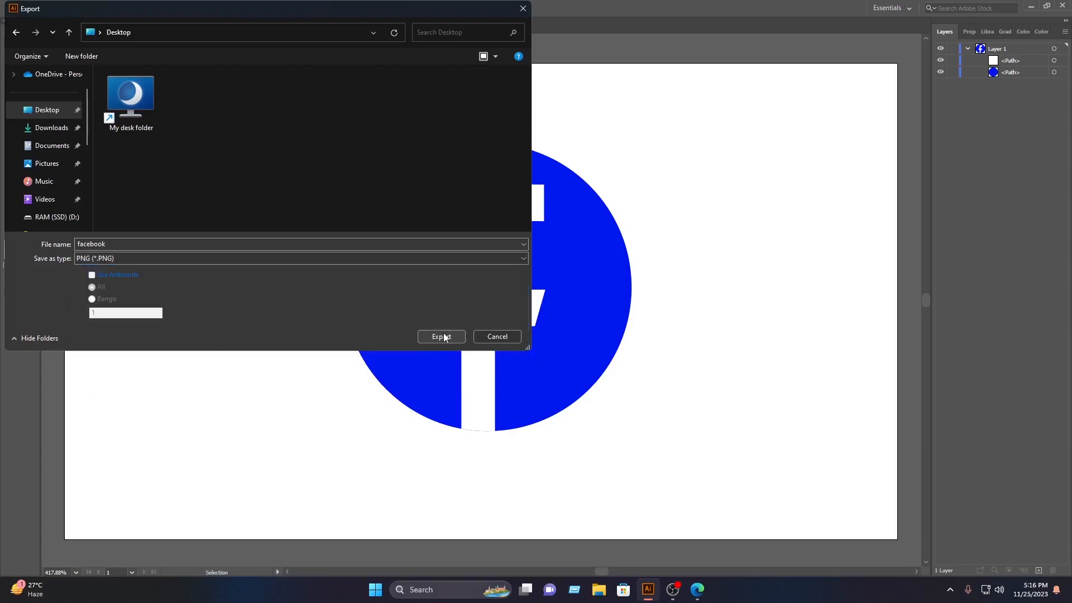
pyautogui.click(441, 336)
# Step: Set the PNG options to High (300 ppi) resolution with a transparent background and complete the export
pyautogui.click(560, 289)
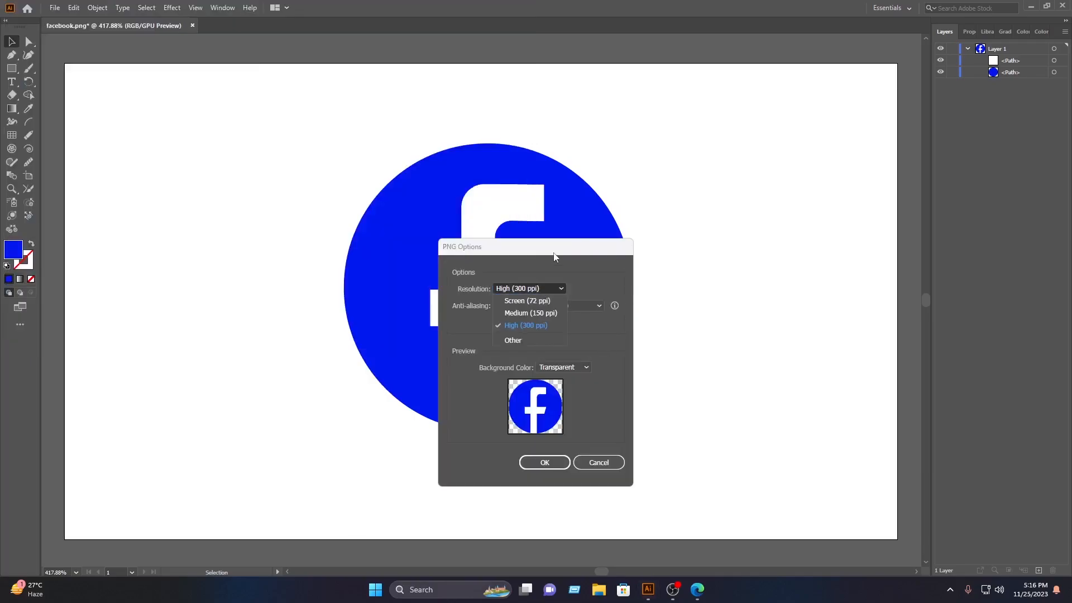
pyautogui.click(529, 329)
pyautogui.click(563, 367)
pyautogui.click(556, 376)
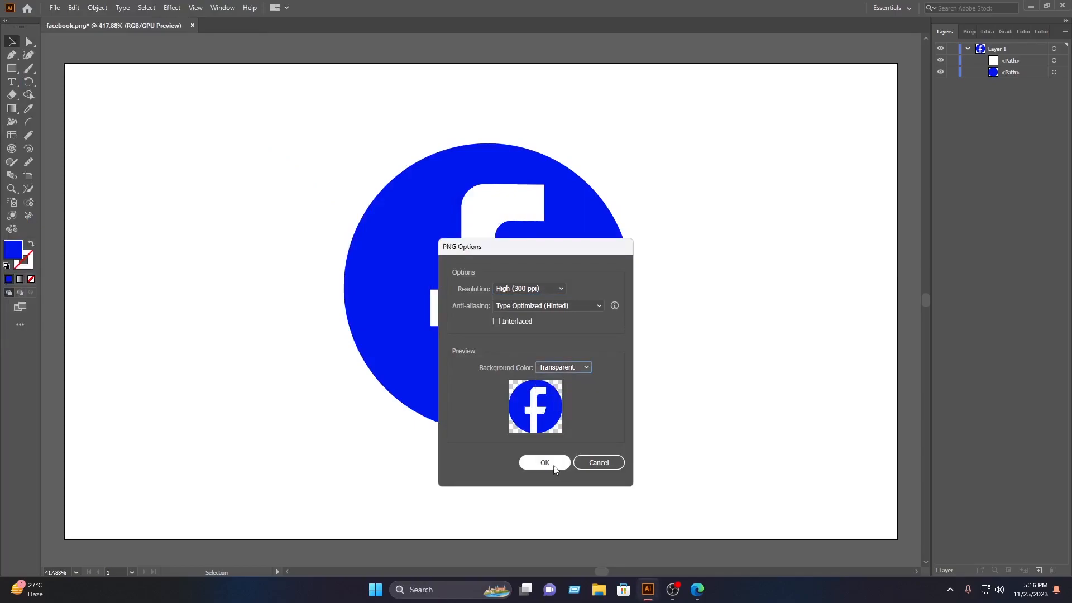
pyautogui.click(544, 462)
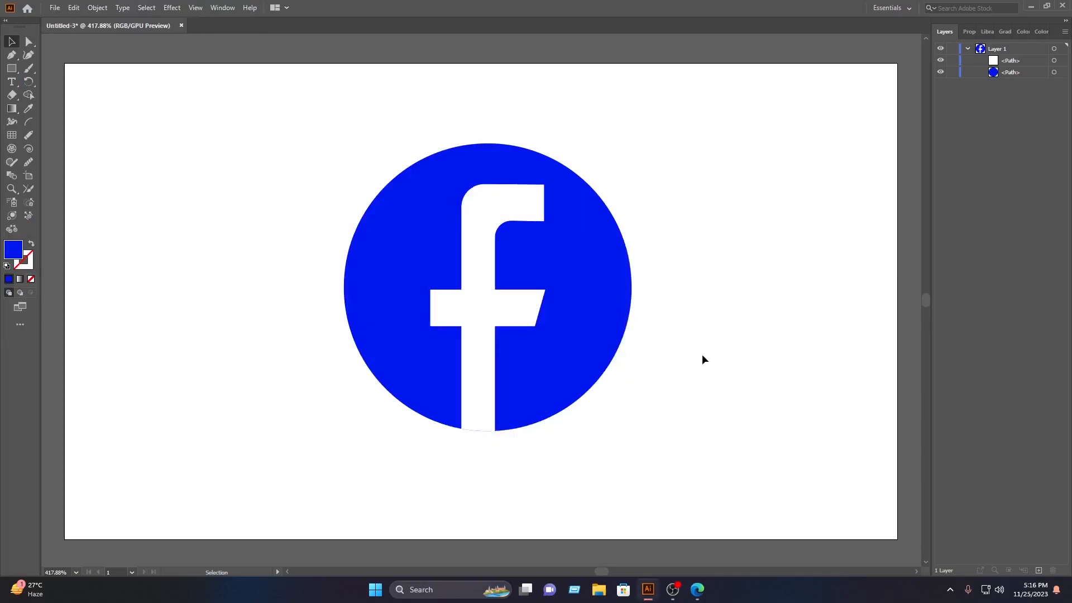
# Step: Switch to Photoshop and open the recent 3D Logo Mockup on Glass Wall file
pyautogui.moveTo(1066, 272)
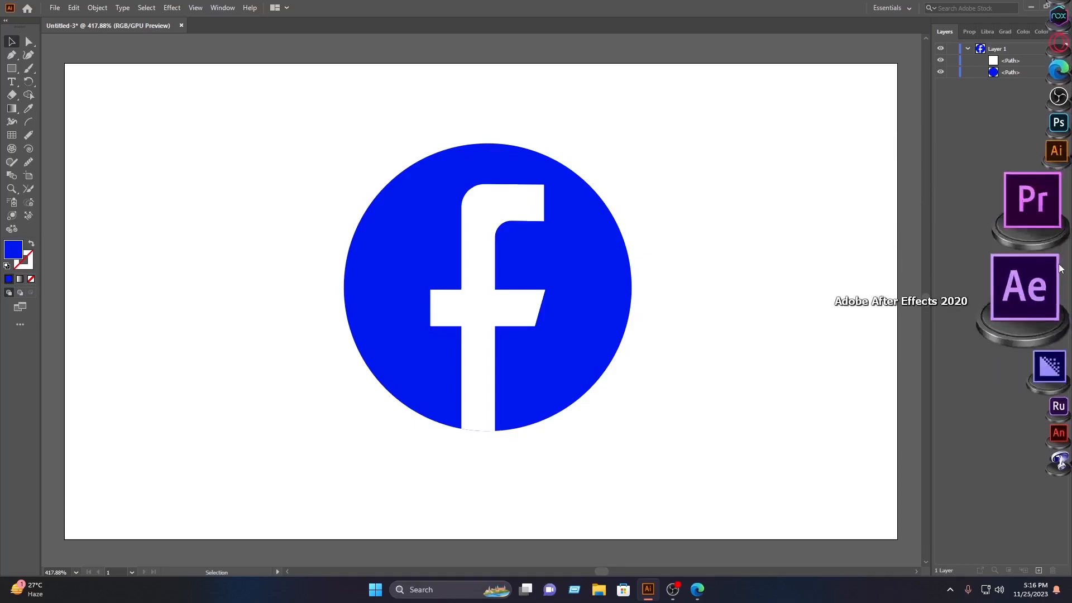
pyautogui.click(1054, 196)
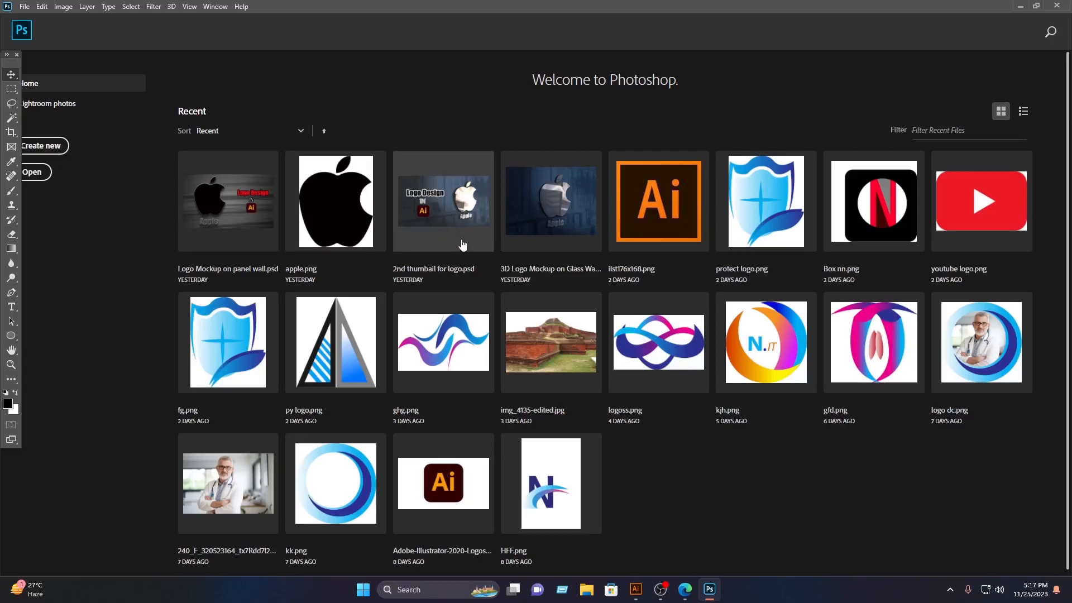
pyautogui.click(537, 219)
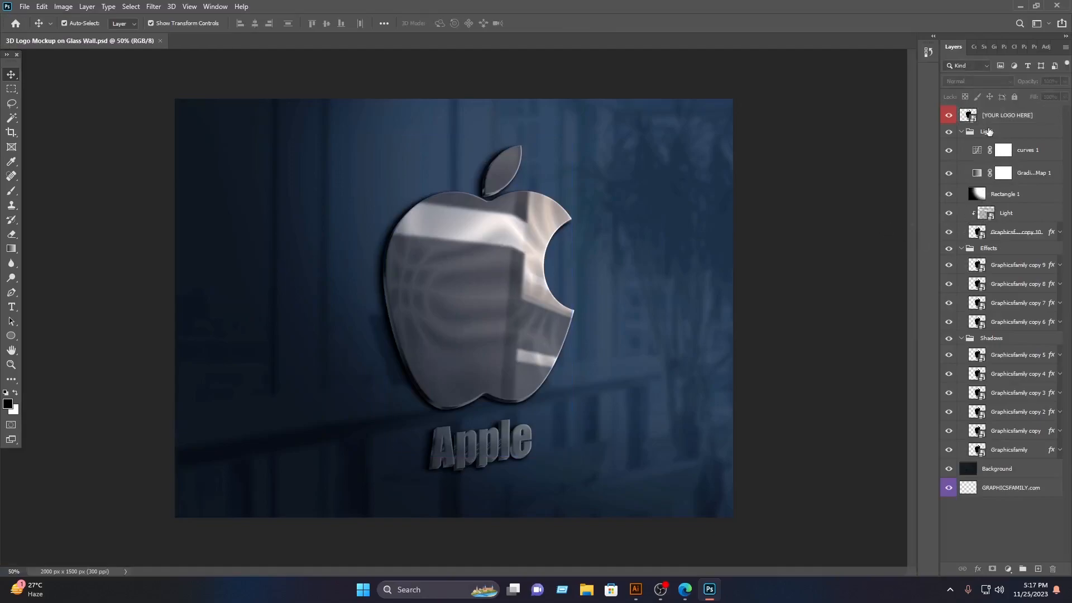
# Step: Open the contents of the [YOUR LOGO HERE] smart object and delete the apple logo from it
pyautogui.click(972, 122)
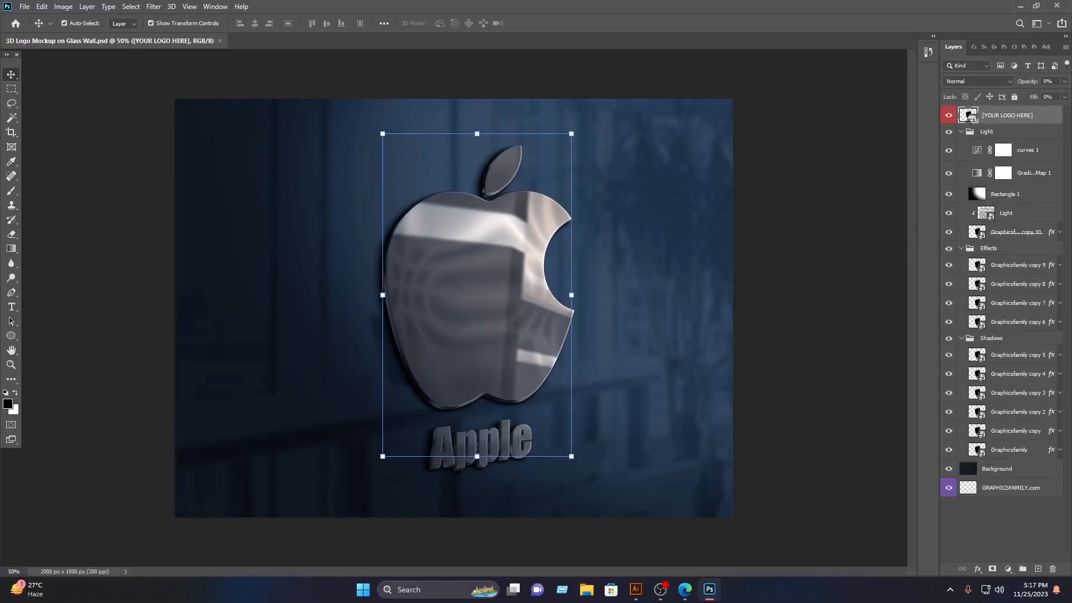
pyautogui.doubleClick(968, 116)
pyautogui.press('Delete')
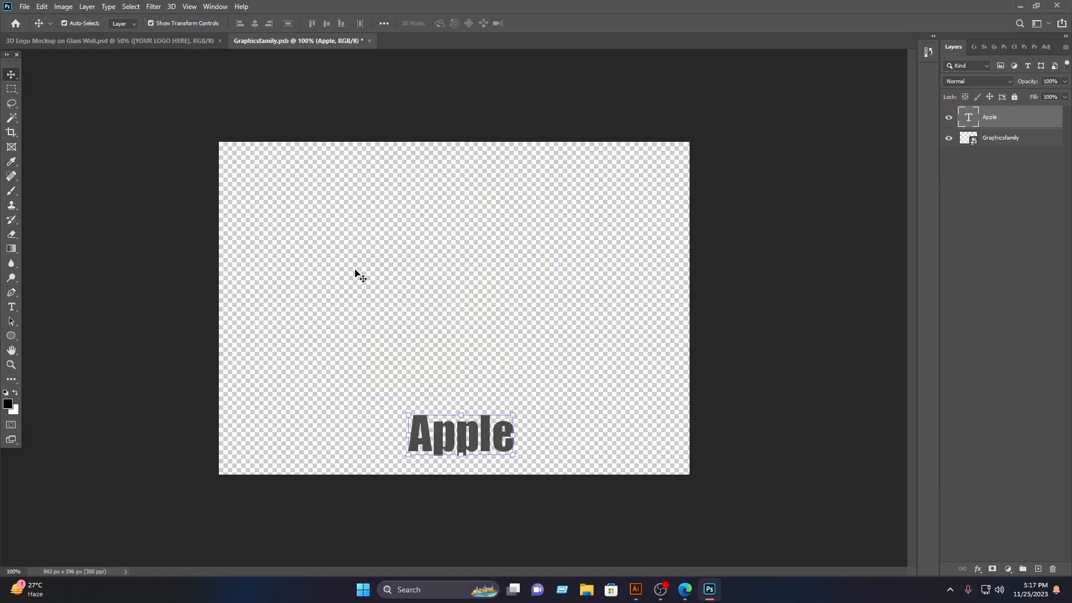
# Step: Open the facebook PNG from the Desktop and bring its logo into the smart object document, above the Apple text
pyautogui.click(28, 5)
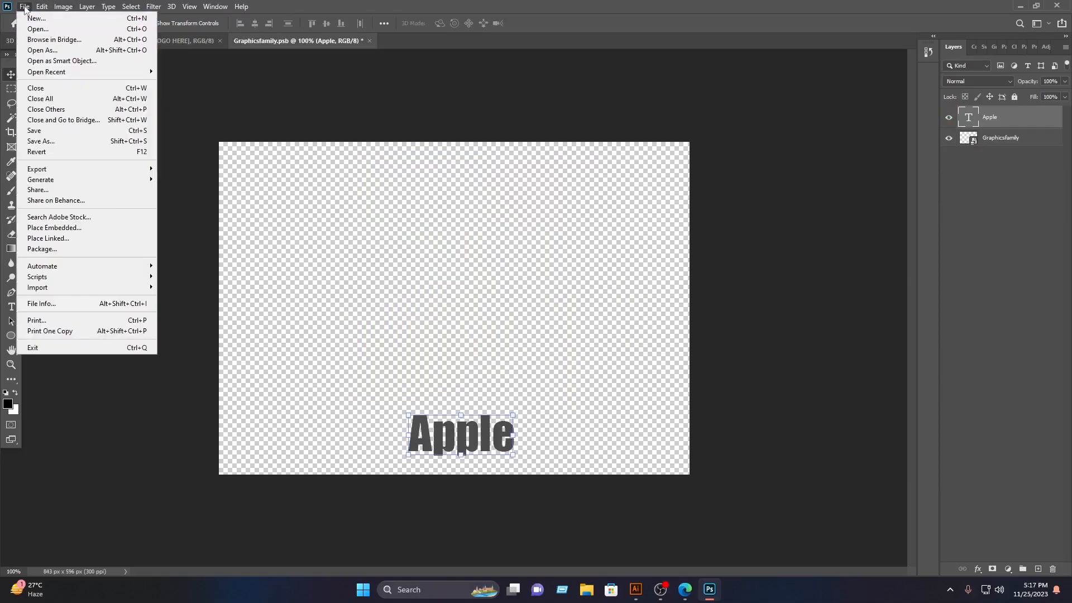
pyautogui.click(26, 29)
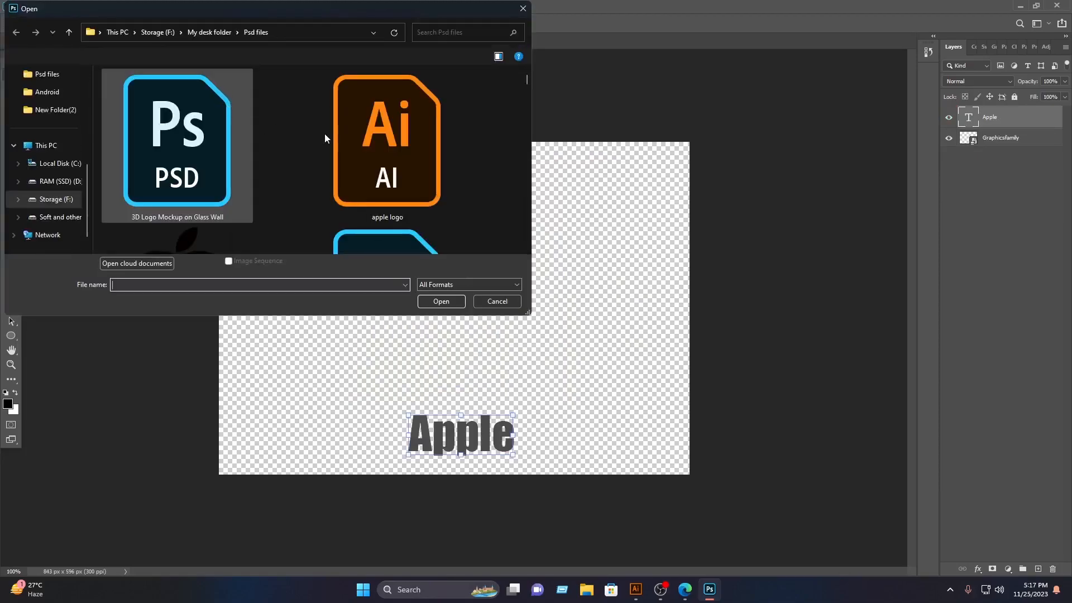
pyautogui.scroll(-2, 208, 123)
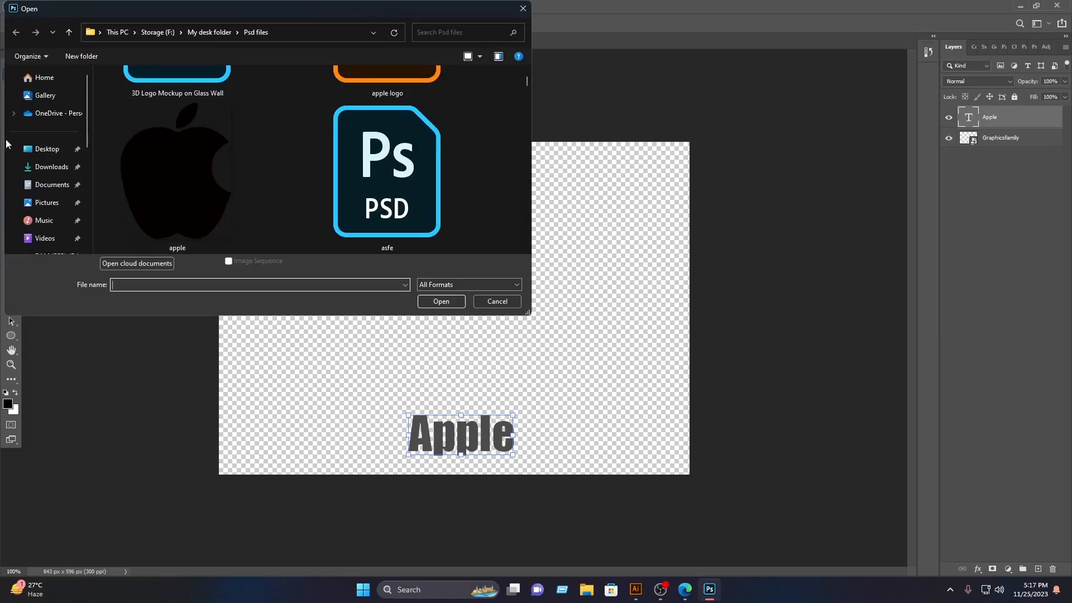
pyautogui.click(47, 148)
pyautogui.click(295, 106)
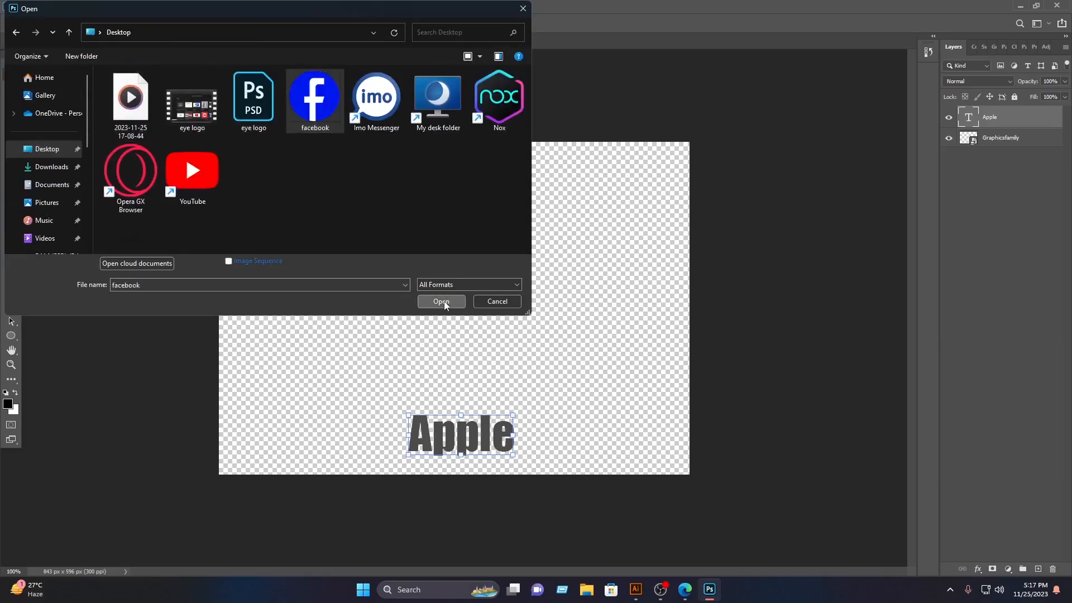
pyautogui.click(441, 301)
pyautogui.moveTo(446, 222); pyautogui.dragTo(473, 307)
pyautogui.click(600, 208)
# Step: Replace the word Apple below the logo with Facebook
pyautogui.doubleClick(494, 427)
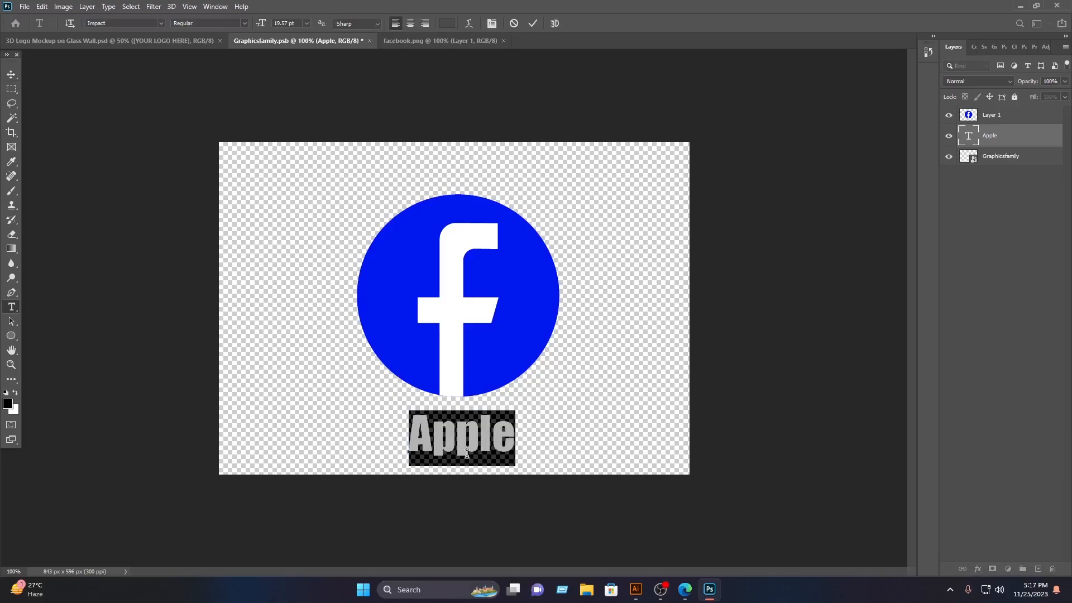
pyautogui.write('F')
pyautogui.write('c')
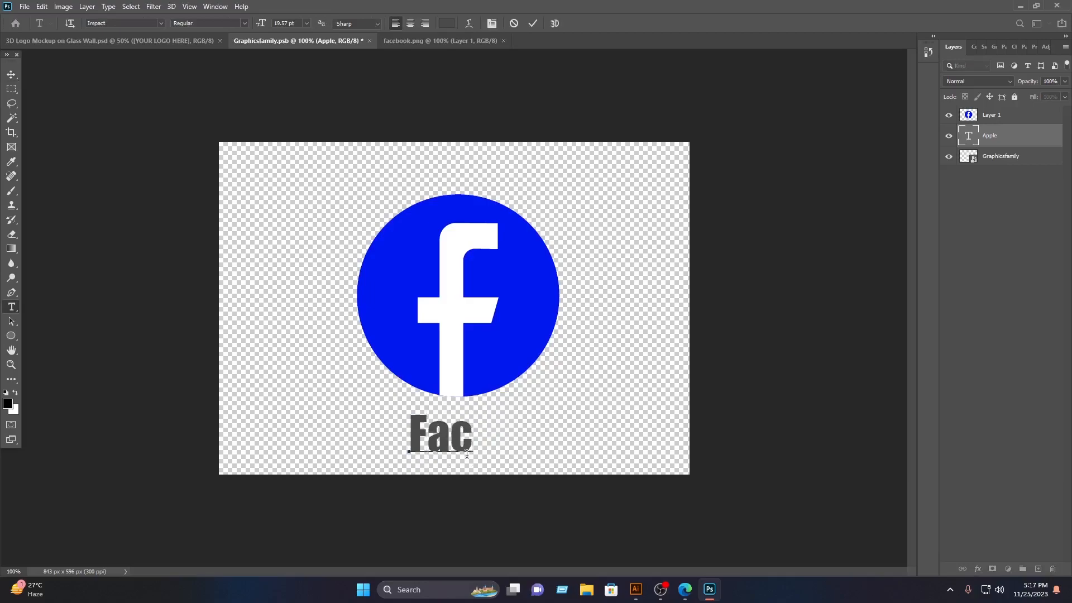
pyautogui.write('ebook')
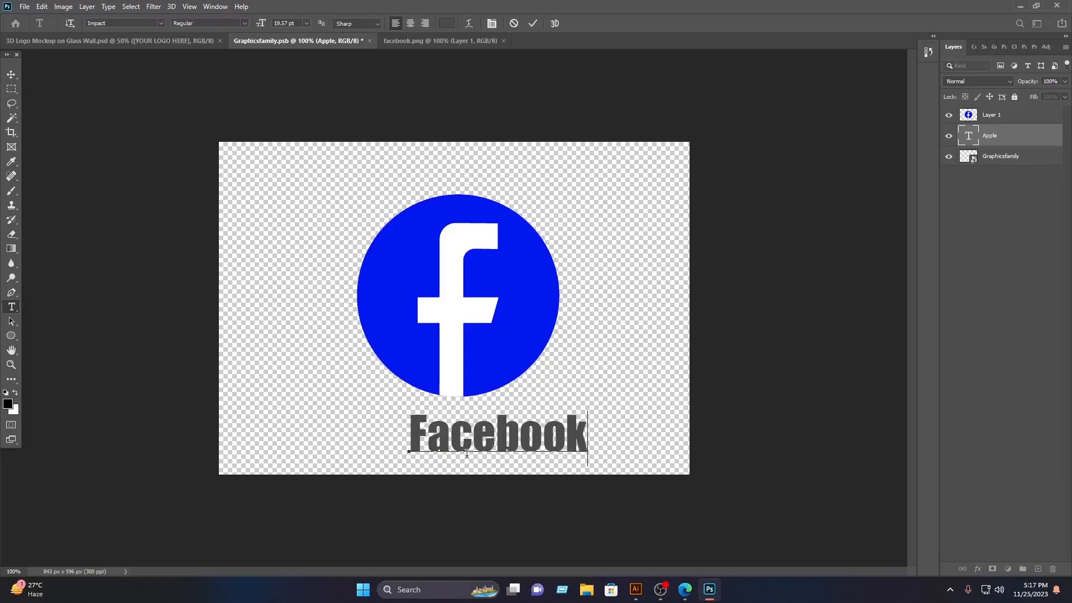
# Step: Recolour the whole Facebook text white (ffffff) and commit the text edit
pyautogui.hotkey('ctrl', 'a')
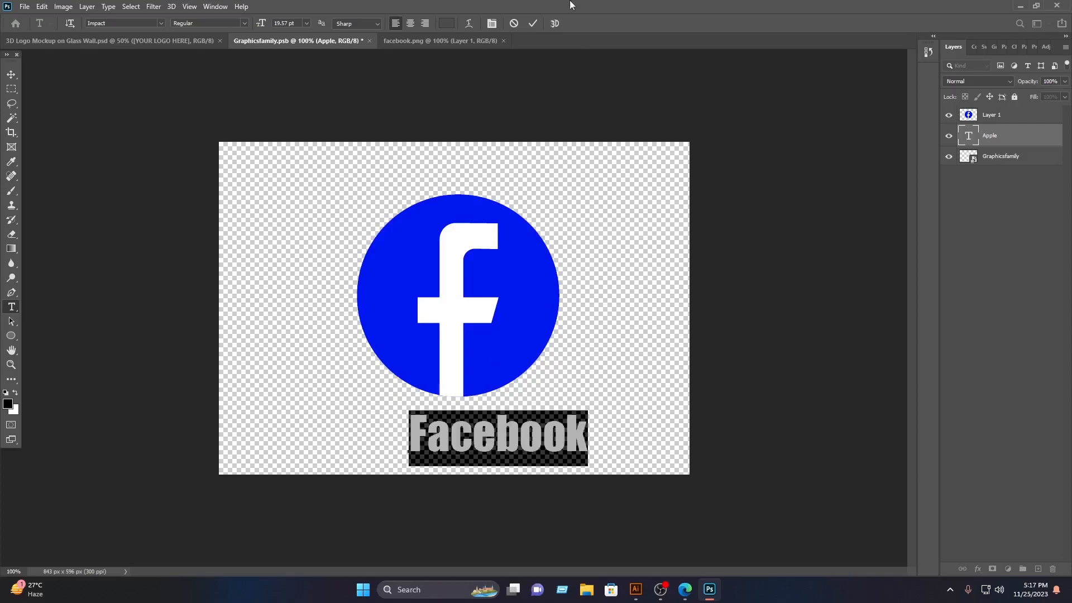
pyautogui.click(447, 23)
pyautogui.moveTo(449, 240); pyautogui.dragTo(660, 281)
pyautogui.click(531, 260)
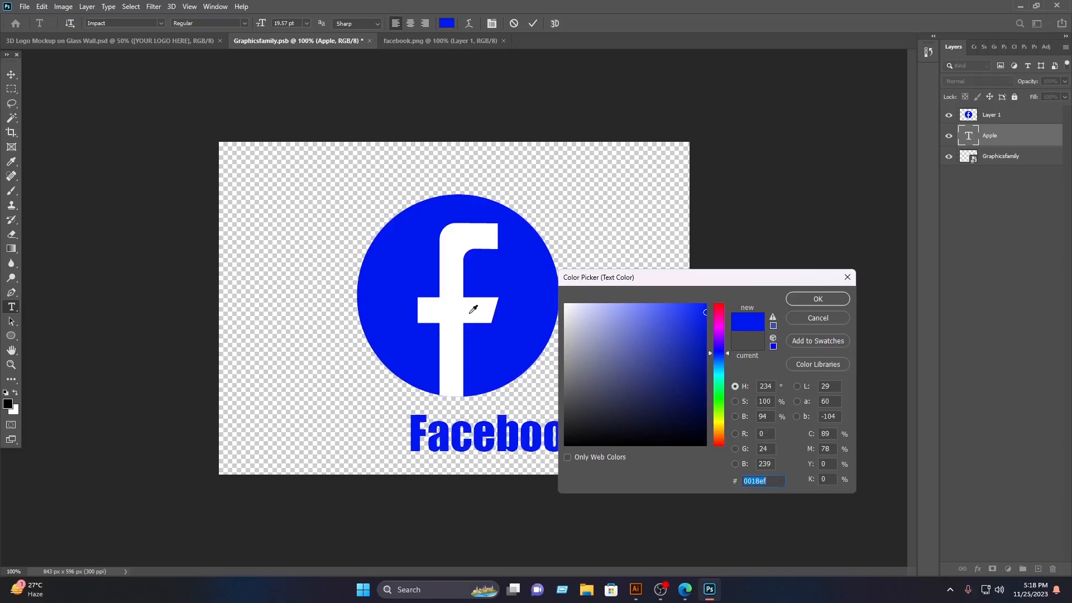
pyautogui.write('ffffff')
pyautogui.click(820, 300)
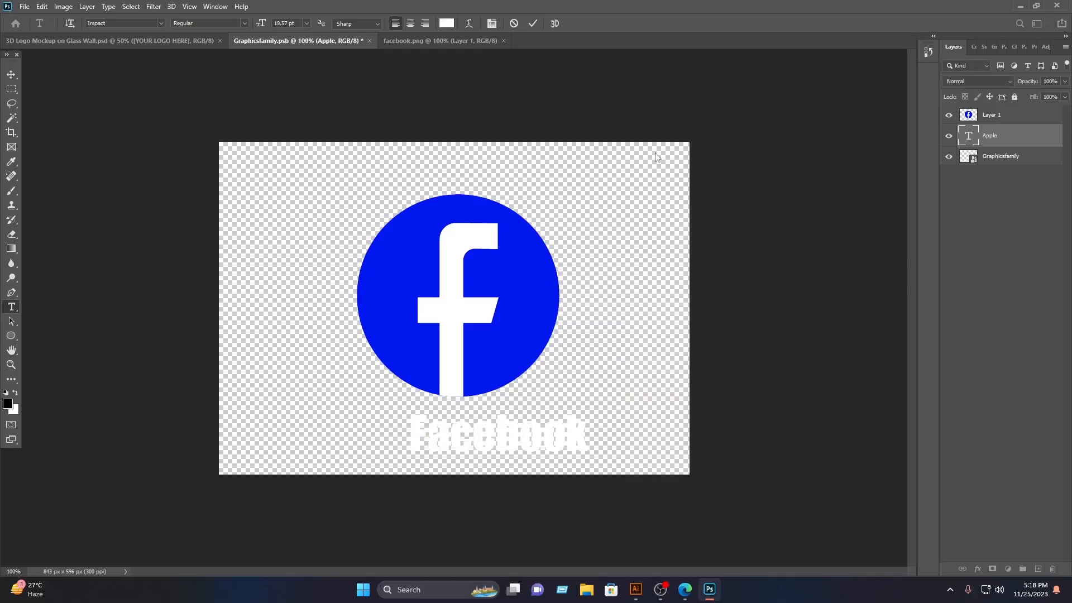
pyautogui.click(531, 23)
# Step: Shift the Facebook text left beneath the circle, and scale the logo to about 111%, nudging it slightly left above the text
pyautogui.press('v')
pyautogui.moveTo(519, 426); pyautogui.dragTo(474, 427)
pyautogui.click(519, 330)
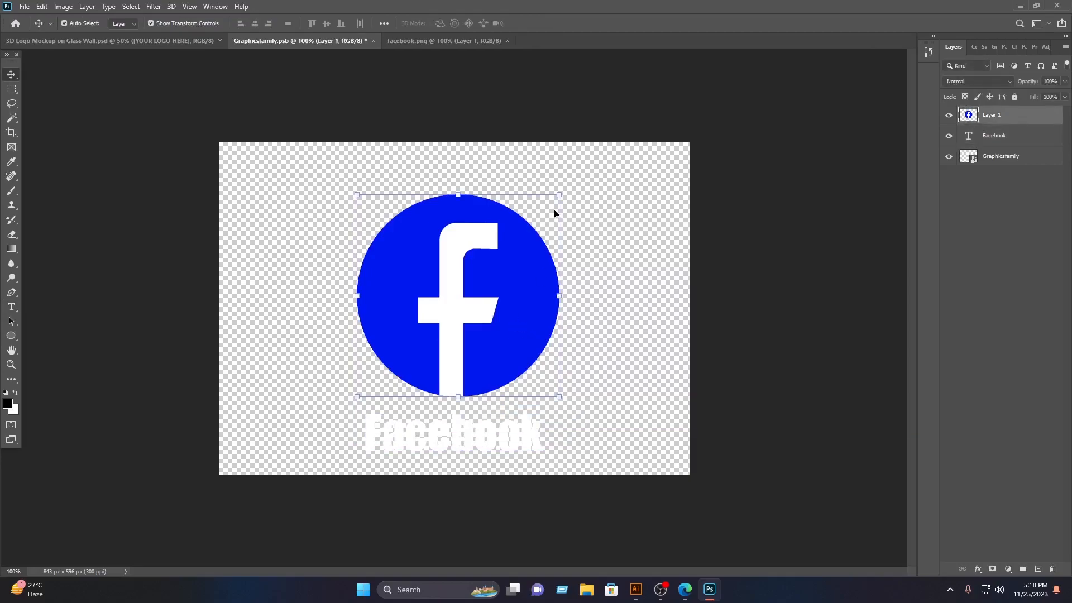
pyautogui.moveTo(558, 195); pyautogui.dragTo(579, 172)
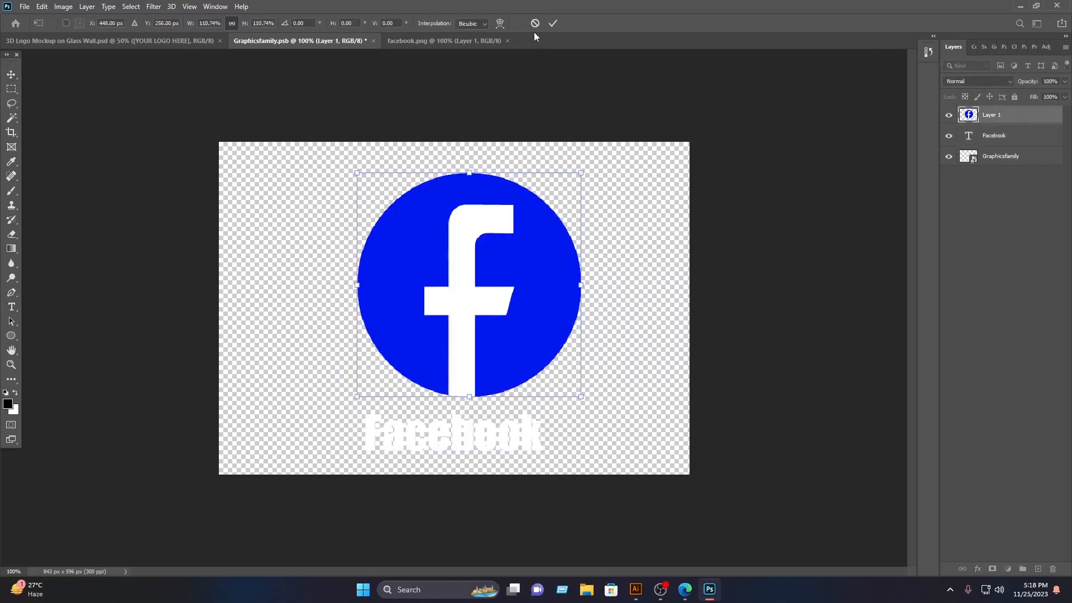
pyautogui.click(552, 23)
pyautogui.moveTo(504, 369); pyautogui.dragTo(500, 366)
pyautogui.click(639, 339)
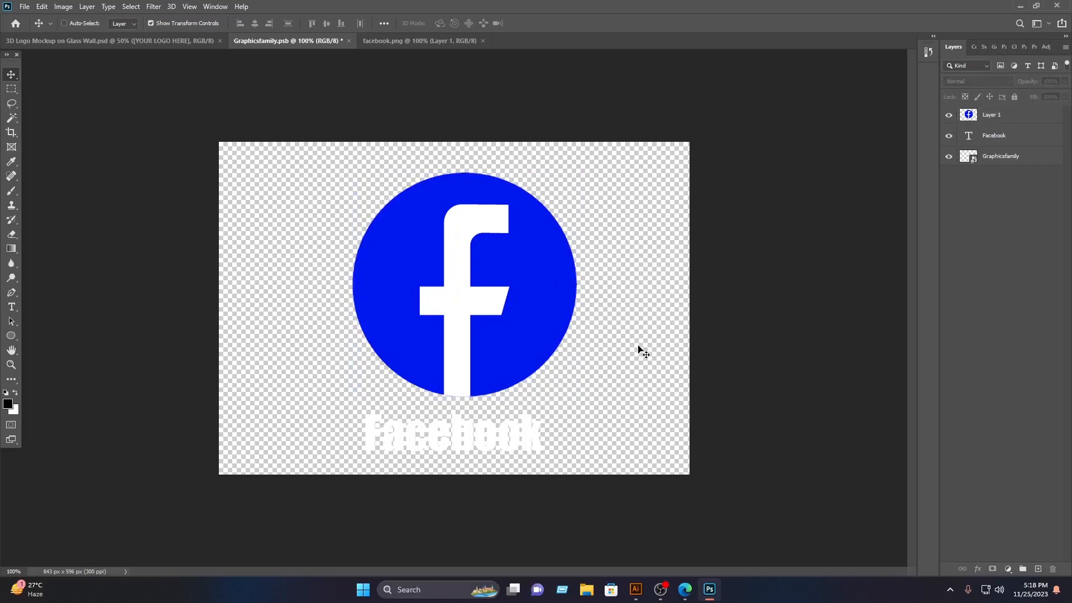
# Step: Save the smart object document, then close it and the facebook PNG to return to the glass wall mockup
pyautogui.hotkey('ctrl', 's')
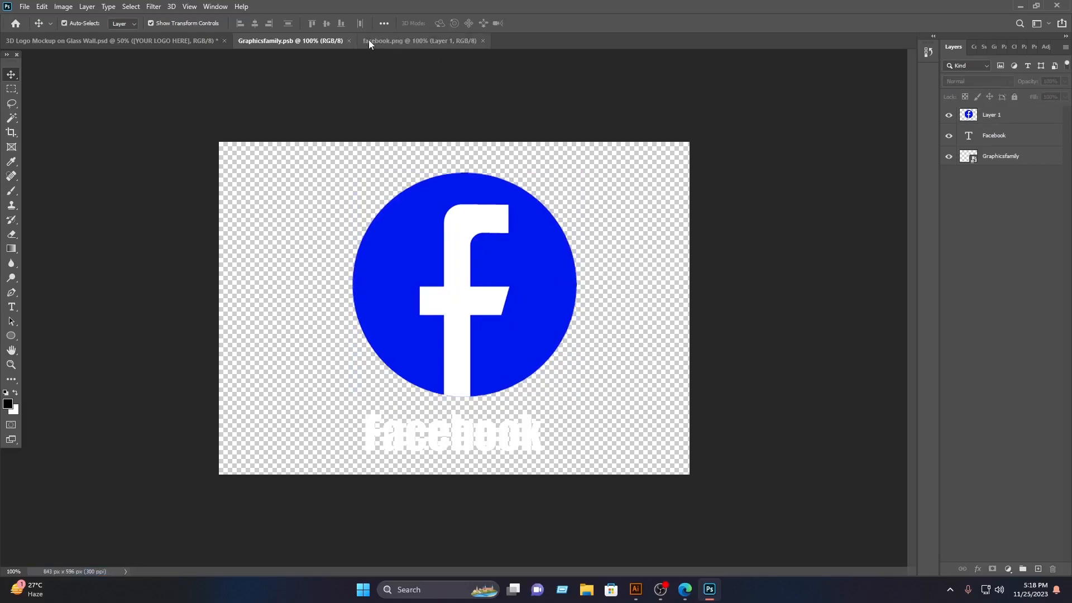
pyautogui.click(349, 39)
pyautogui.click(357, 40)
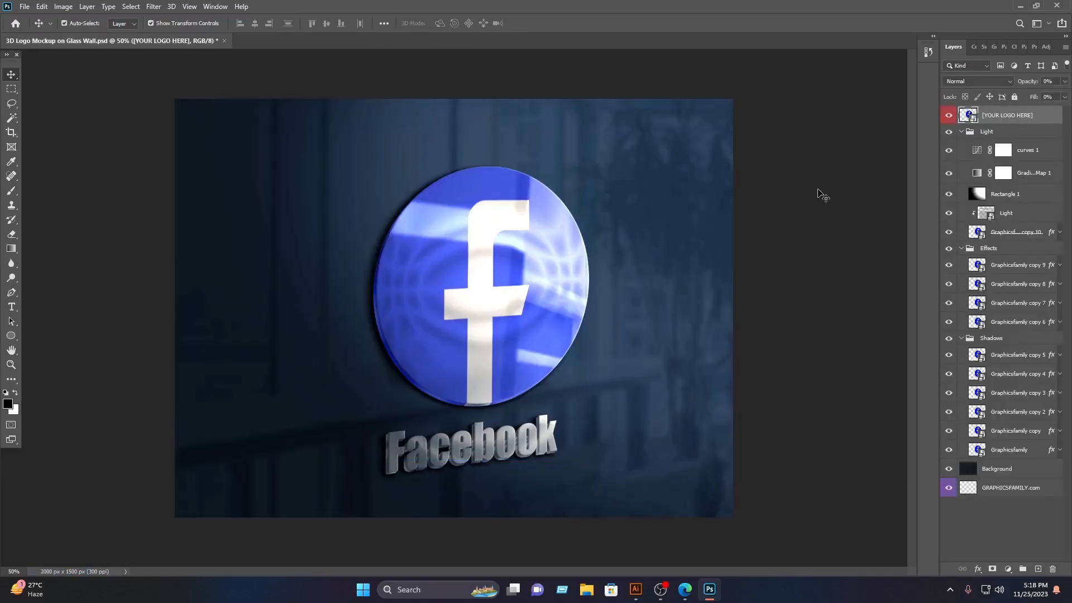
pyautogui.click(818, 191)
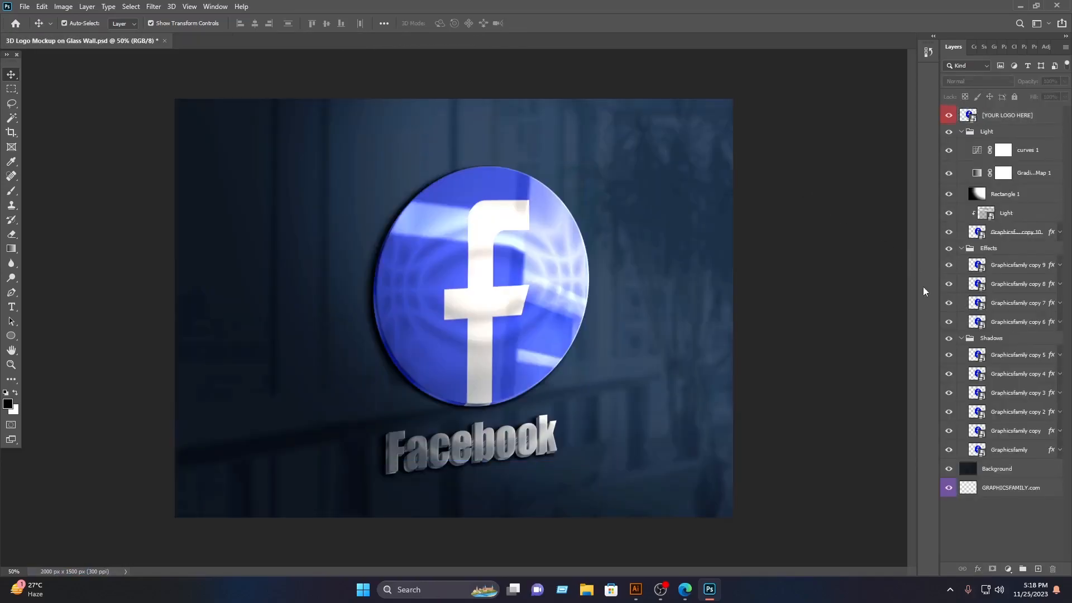